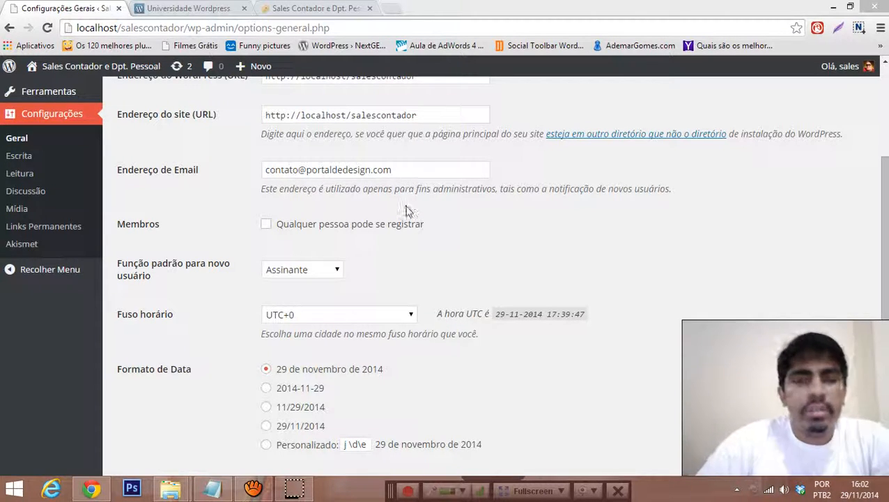
# Step: Open the general settings page (Geral) of the WordPress site
pyautogui.scroll(5, 230, 163)
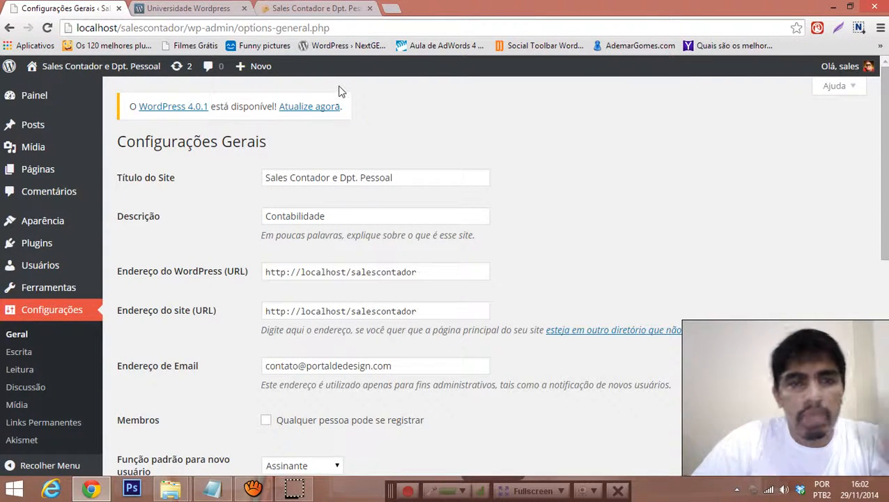
pyautogui.scroll(-2, 182, 226)
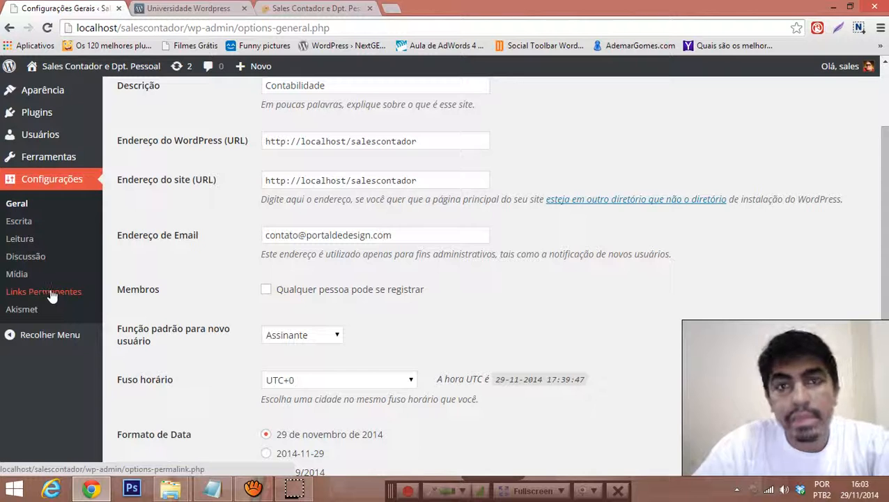
pyautogui.click(27, 211)
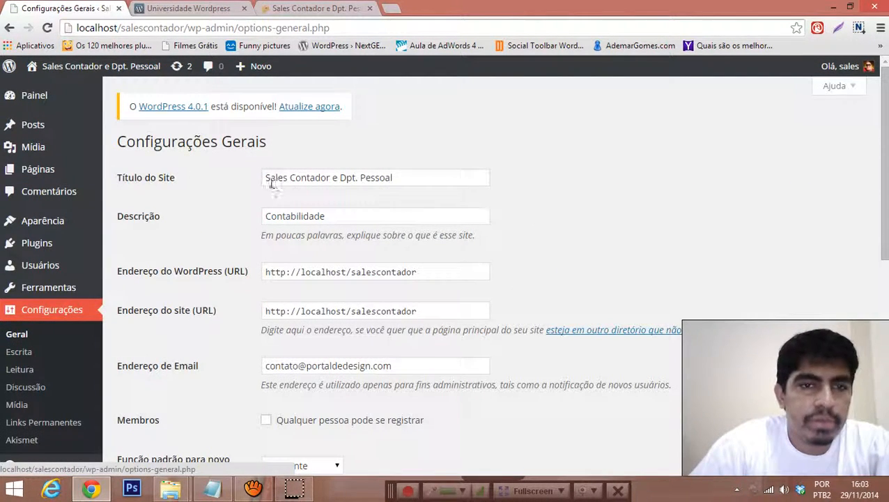
# Step: Compare the site title in the general settings with the heading on the live site, dismissing the error dialog
pyautogui.moveTo(272, 182); pyautogui.dragTo(407, 174)
pyautogui.click(407, 176)
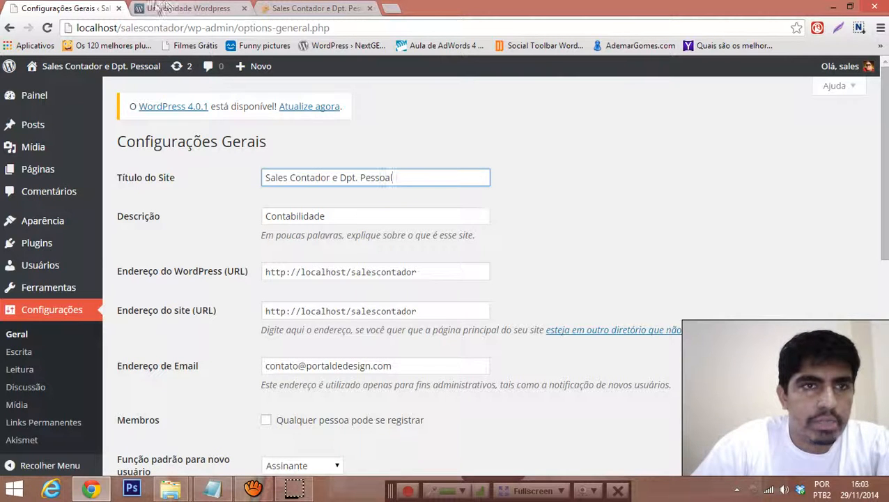
pyautogui.moveTo(187, 28); pyautogui.dragTo(76, 27)
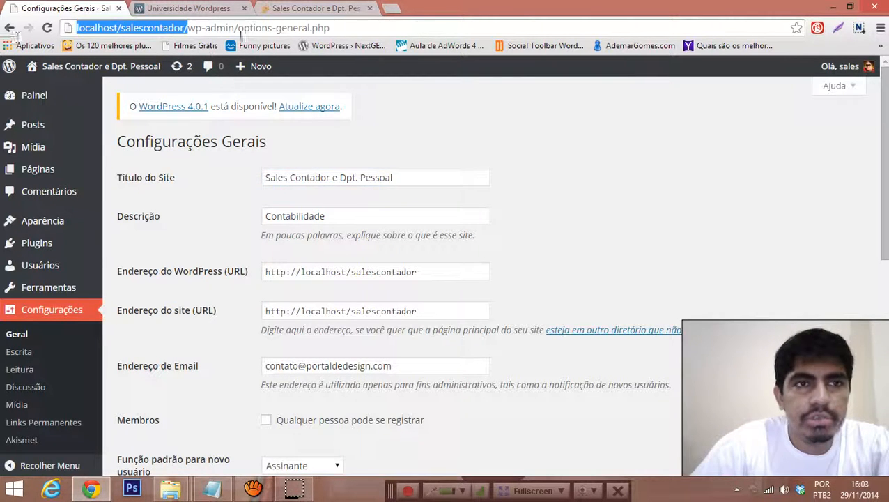
pyautogui.click(322, 7)
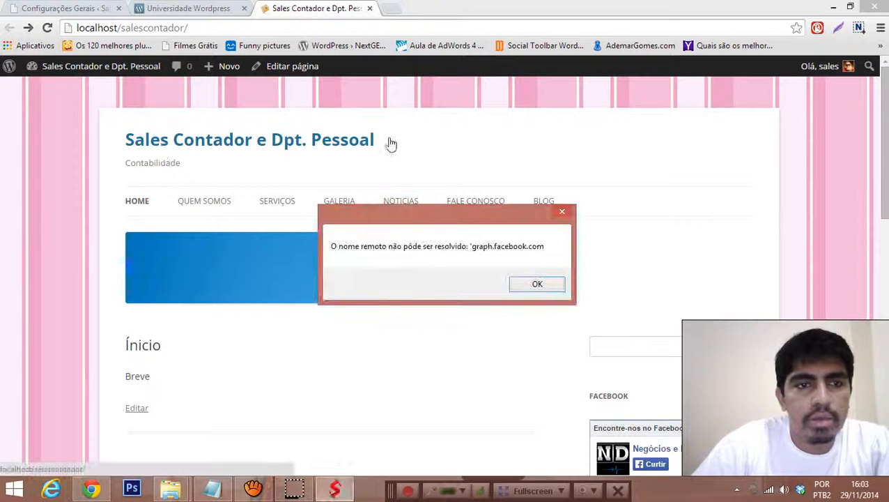
pyautogui.click(560, 211)
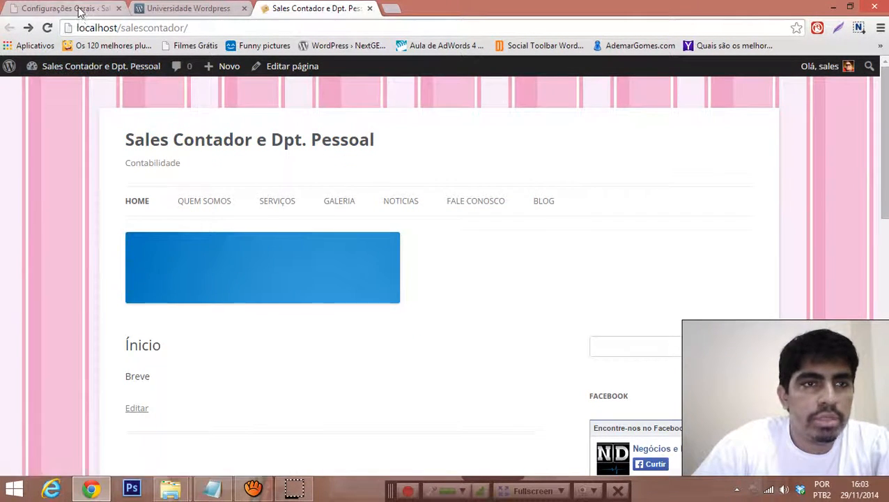
# Step: Compare the site description in the general settings with the tagline under the live site's heading
pyautogui.click(80, 10)
pyautogui.click(421, 178)
pyautogui.click(356, 222)
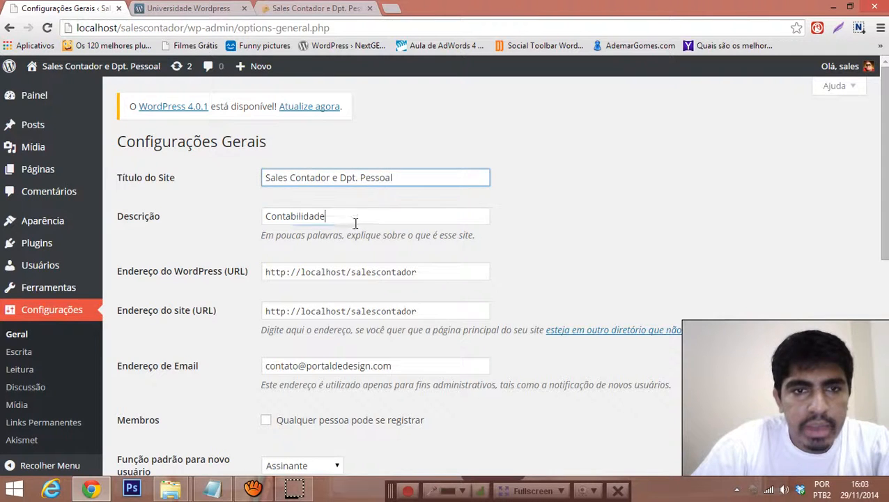
pyautogui.click(279, 10)
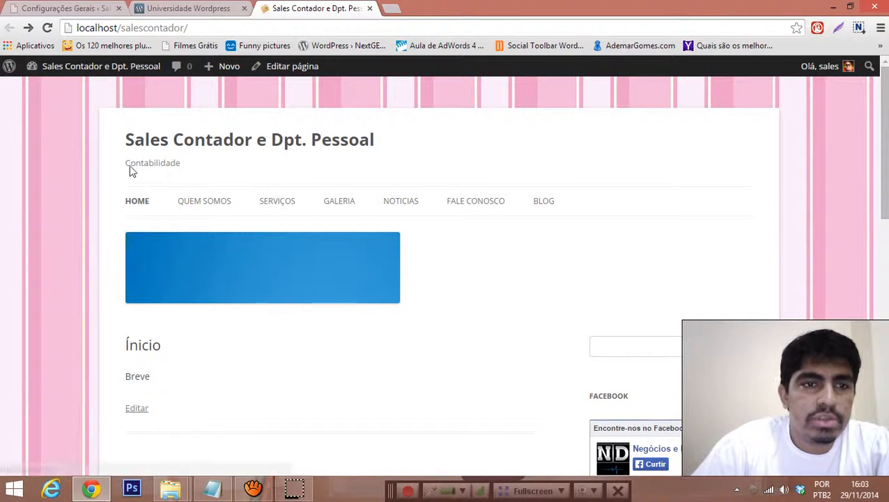
pyautogui.moveTo(131, 171); pyautogui.dragTo(186, 171)
pyautogui.click(98, 9)
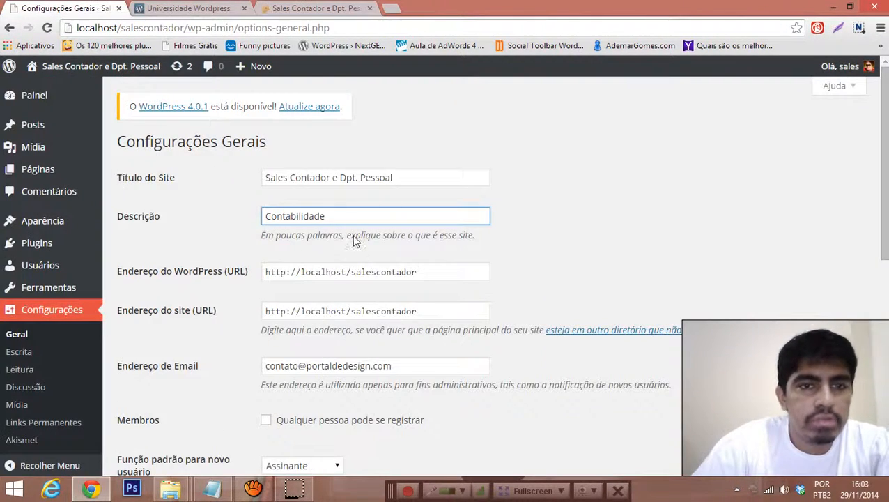
pyautogui.press('BackSpace')
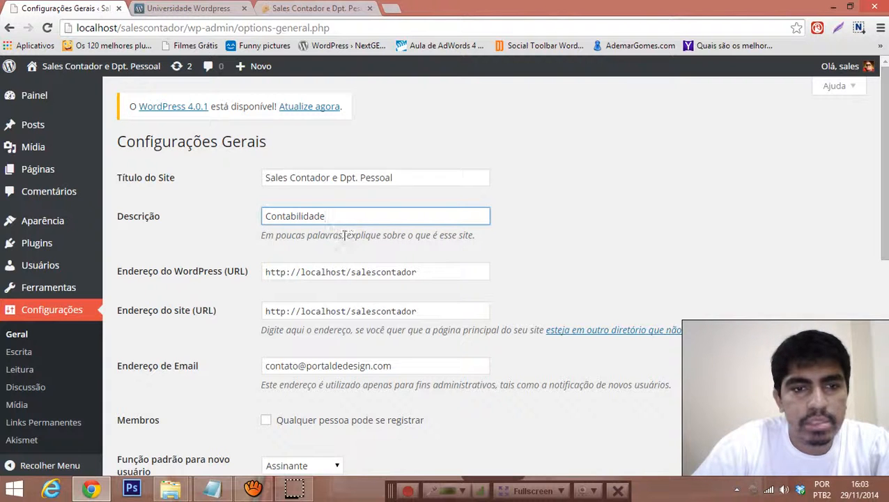
# Step: Examine the WordPress address, the site address and the administrative e-mail in the general settings
pyautogui.scroll(-1, 341, 239)
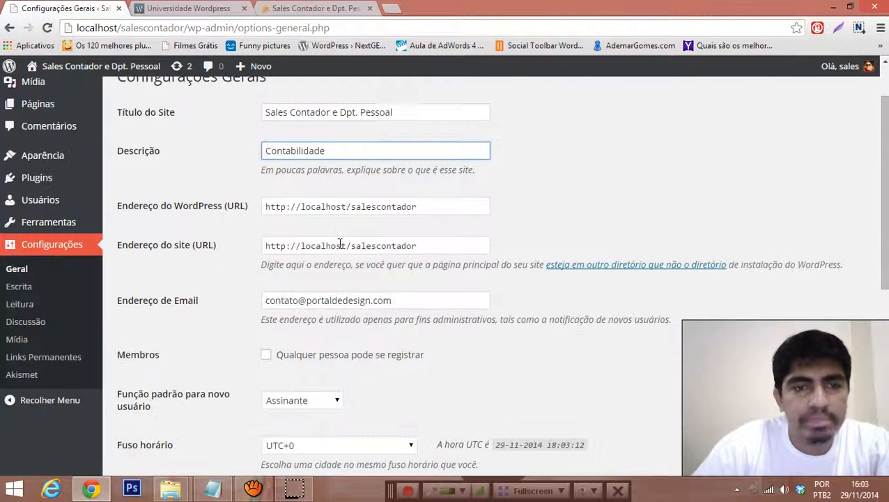
pyautogui.doubleClick(344, 208)
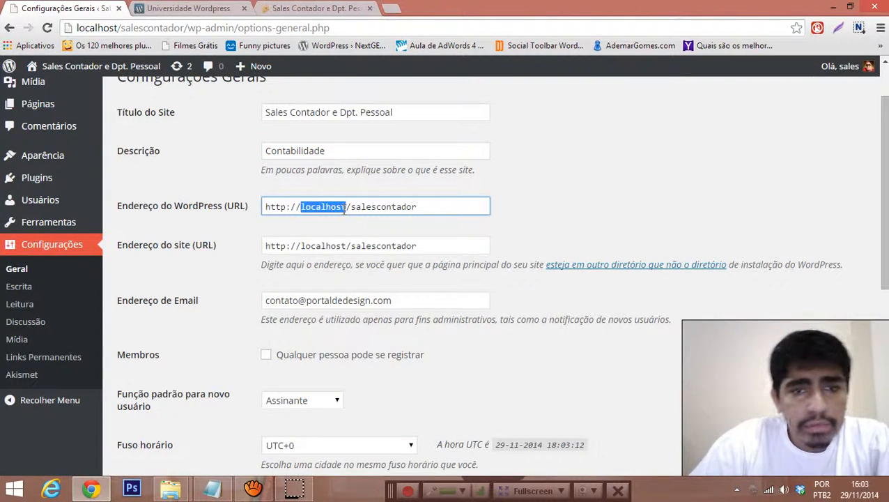
pyautogui.doubleClick(317, 245)
pyautogui.scroll(-2, 318, 245)
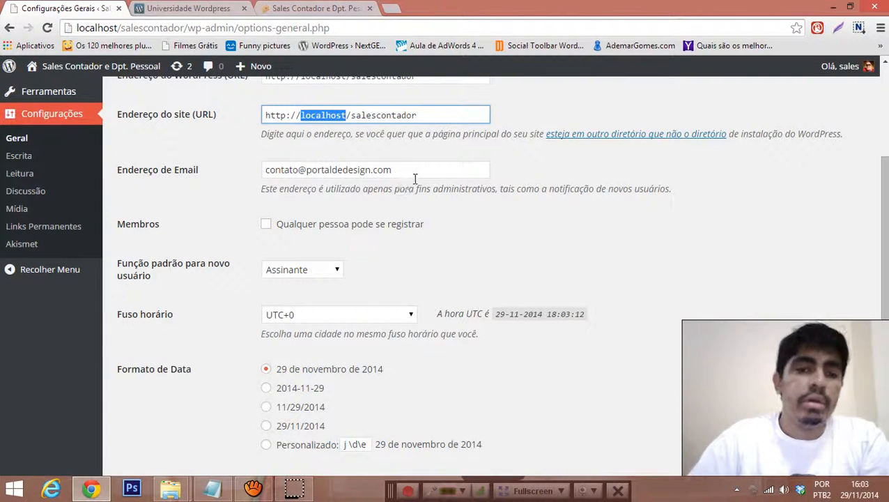
pyautogui.moveTo(413, 170); pyautogui.dragTo(264, 163)
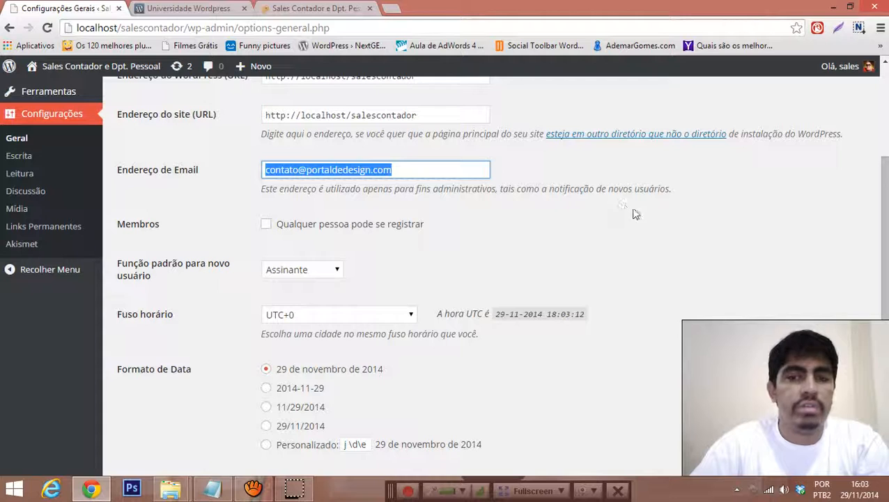
pyautogui.doubleClick(423, 174)
pyautogui.click(424, 174)
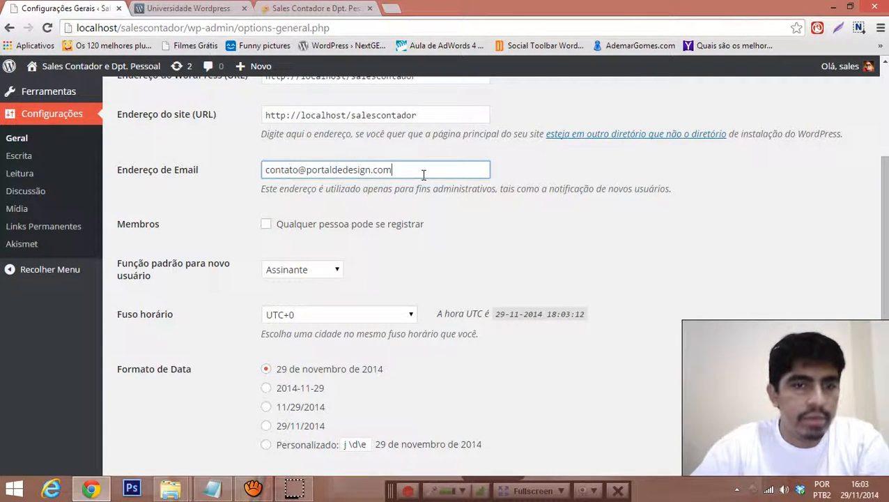
# Step: Allow anyone to register on the site and review the default role options for new users
pyautogui.scroll(-1, 422, 181)
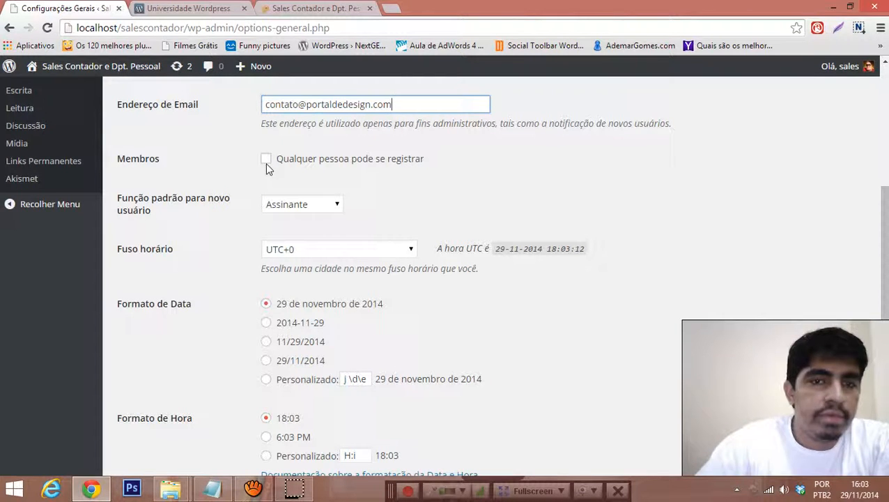
pyautogui.click(267, 166)
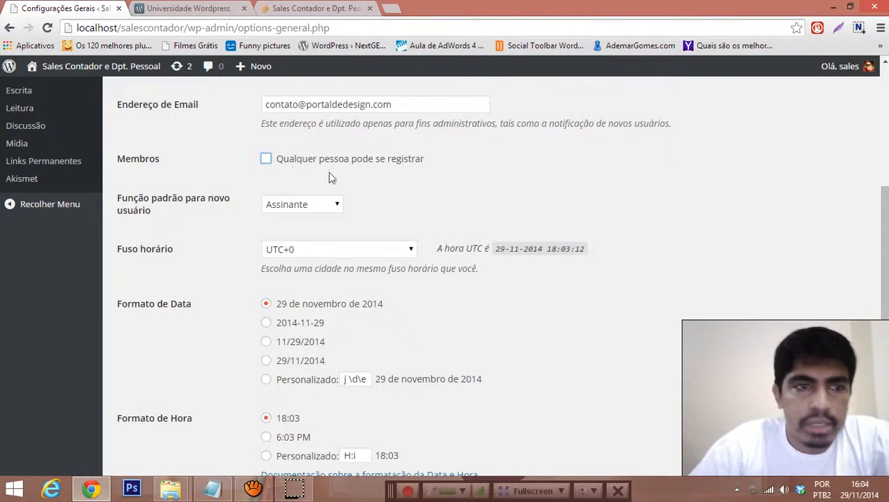
pyautogui.click(318, 211)
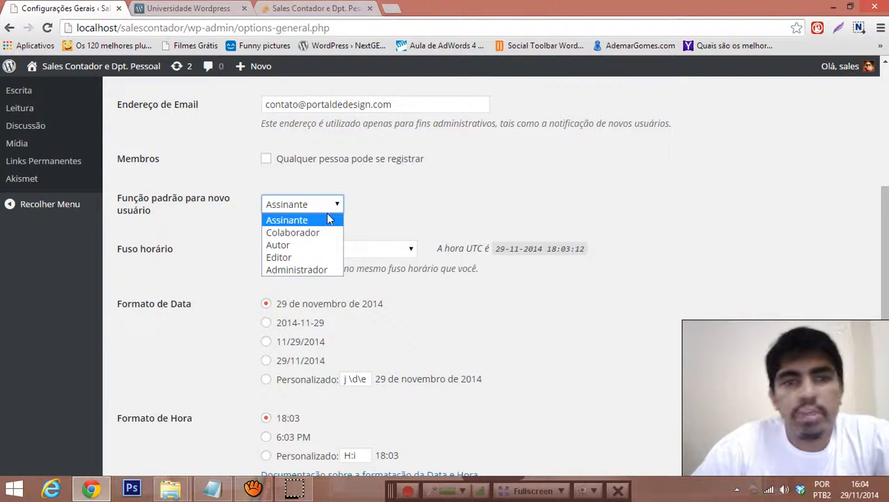
pyautogui.click(319, 161)
pyautogui.click(307, 204)
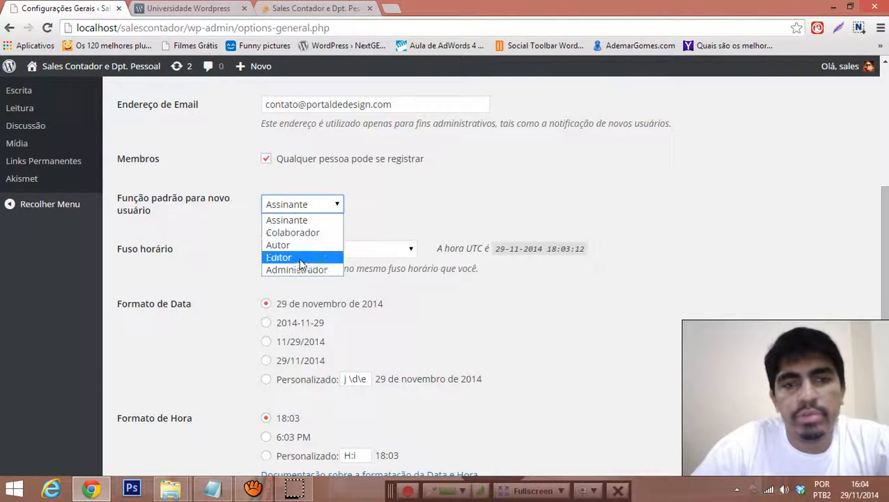
pyautogui.moveTo(273, 159); pyautogui.dragTo(421, 165)
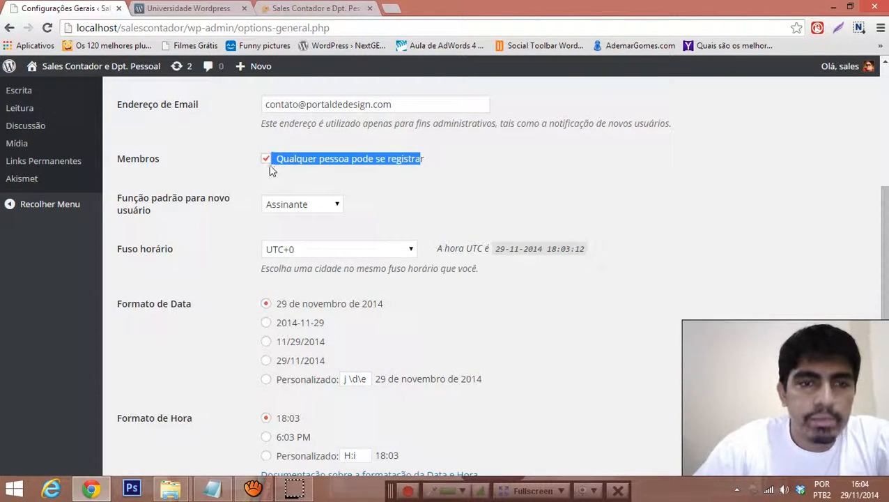
# Step: Set the site's time zone to the manual offset UTC+3
pyautogui.scroll(-2, 244, 171)
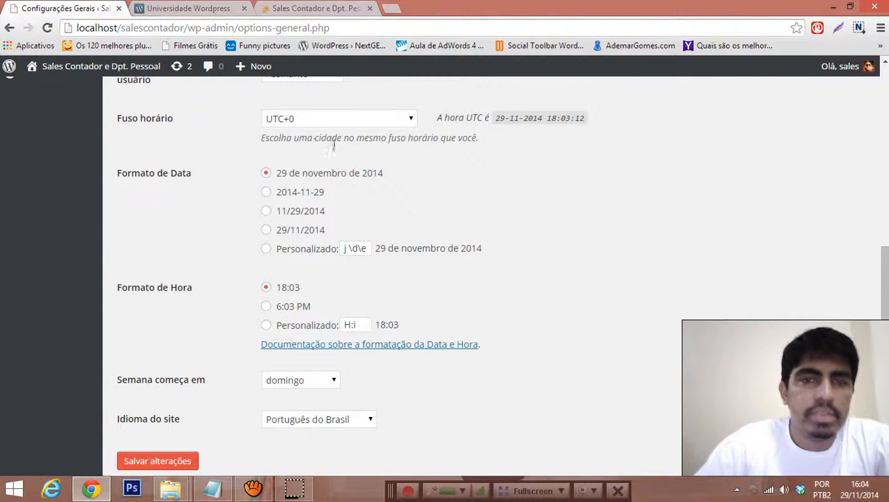
pyautogui.click(358, 122)
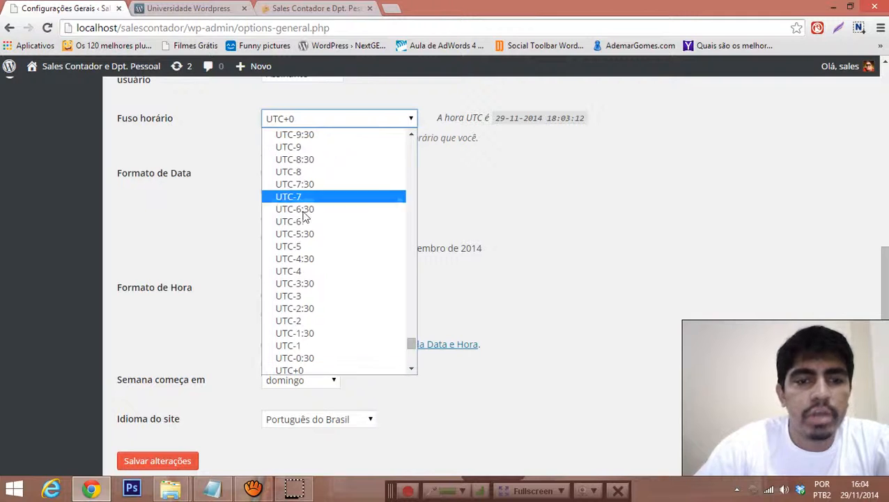
pyautogui.scroll(-6, 304, 293)
pyautogui.scroll(12, 301, 302)
pyautogui.scroll(10, 298, 311)
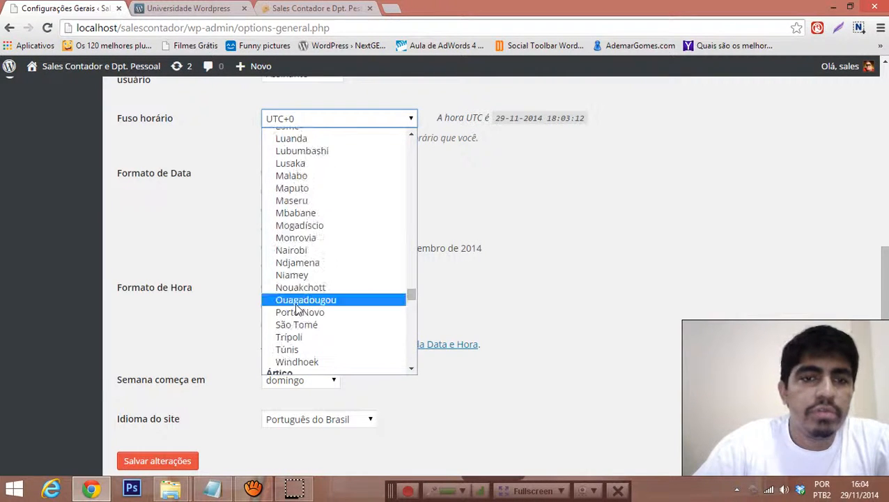
pyautogui.scroll(-8, 296, 285)
pyautogui.scroll(8, 304, 280)
pyautogui.scroll(10, 306, 258)
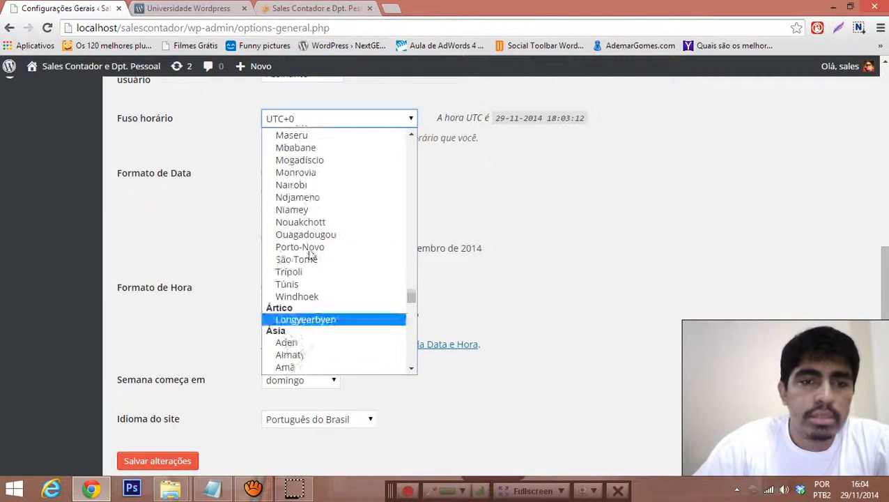
pyautogui.scroll(20, 314, 227)
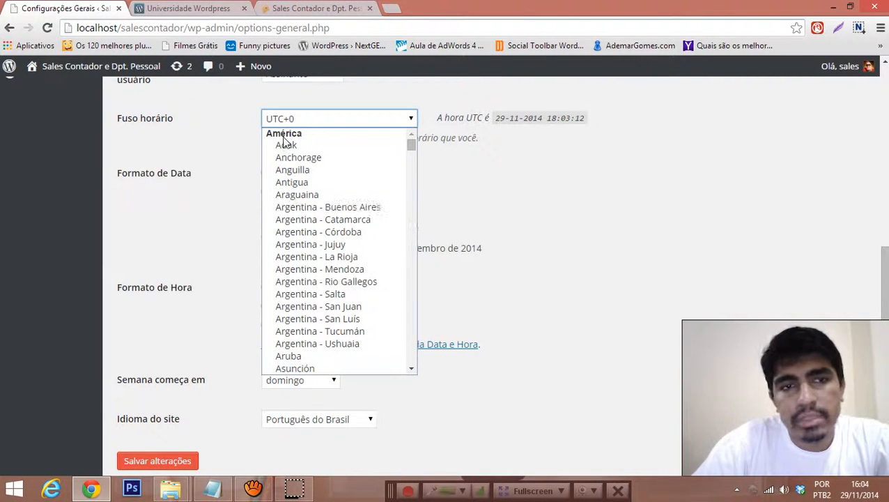
pyautogui.scroll(-15, 334, 311)
pyautogui.scroll(15, 376, 237)
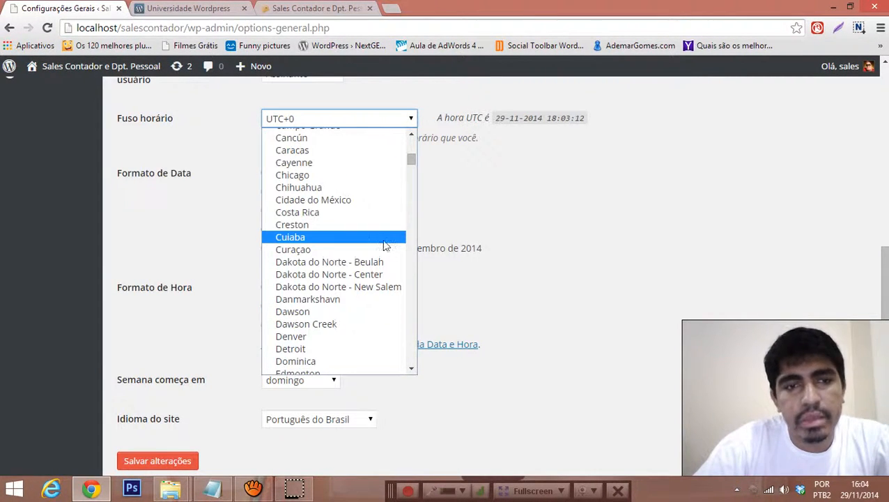
pyautogui.scroll(-15, 367, 234)
pyautogui.scroll(-20, 355, 244)
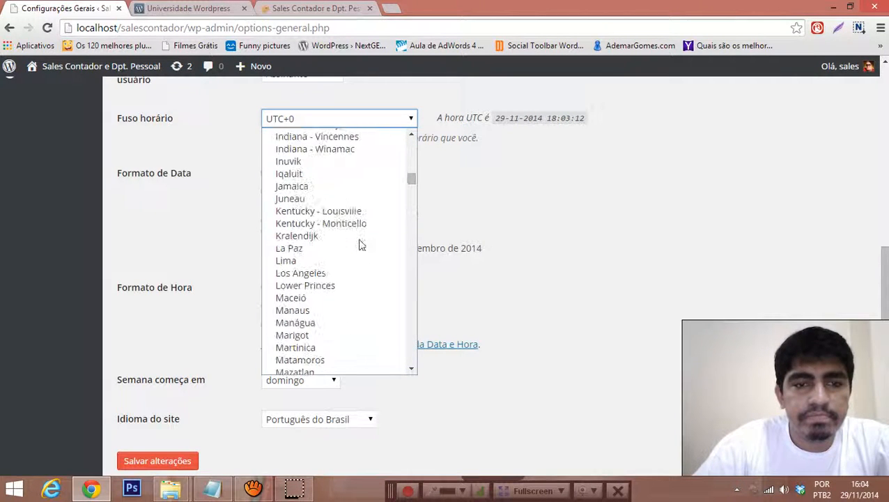
pyautogui.scroll(-20, 341, 261)
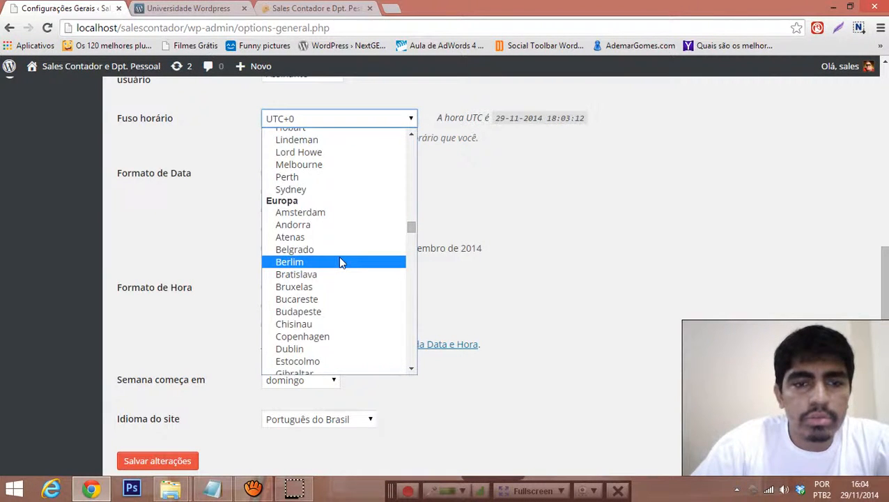
pyautogui.scroll(12, 338, 255)
pyautogui.scroll(-20, 338, 256)
pyautogui.scroll(-10, 342, 262)
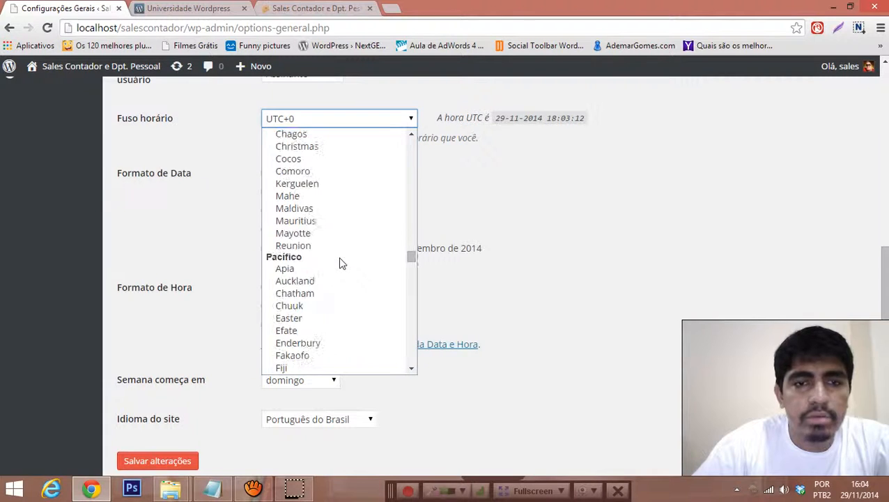
pyautogui.scroll(-20, 296, 283)
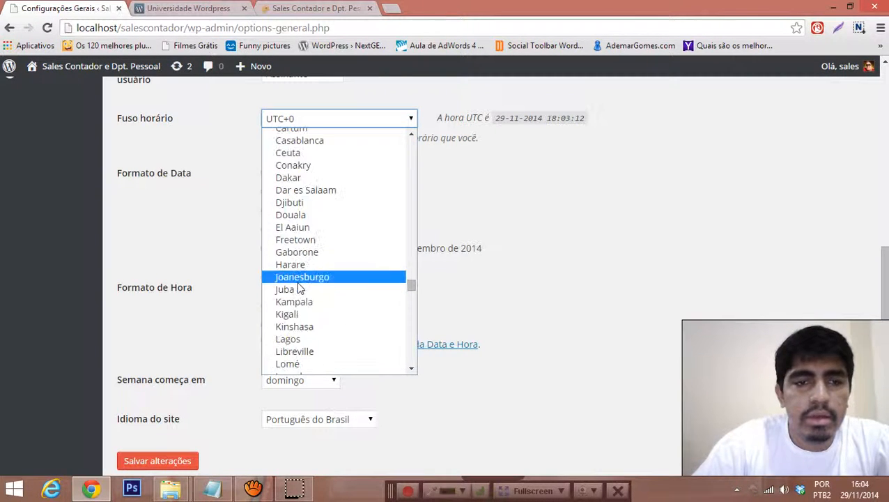
pyautogui.scroll(-20, 297, 282)
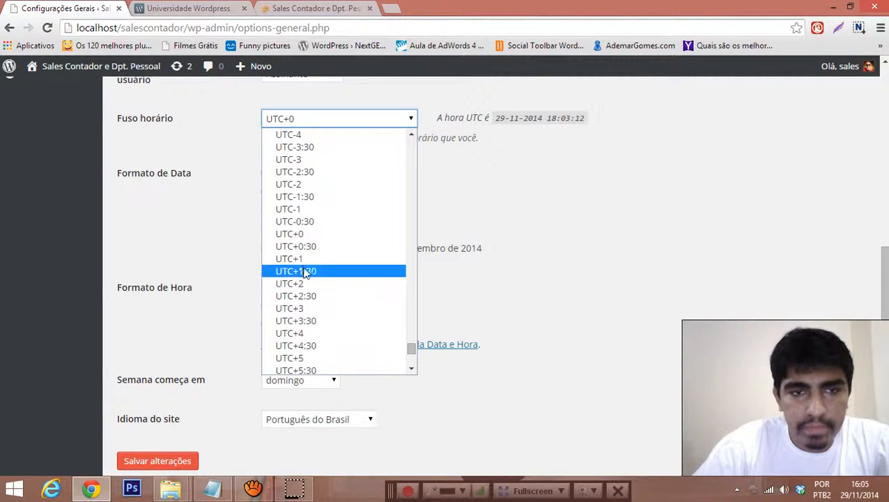
pyautogui.scroll(4, 301, 237)
pyautogui.scroll(4, 300, 216)
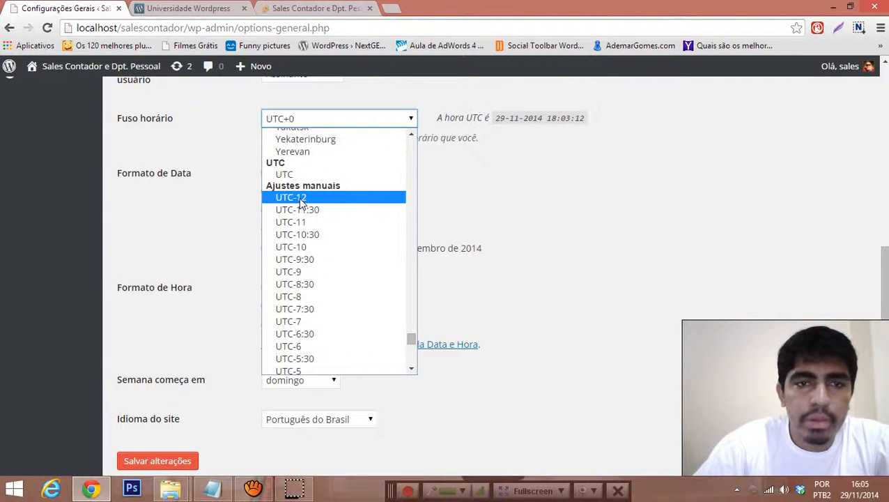
pyautogui.scroll(-6, 302, 265)
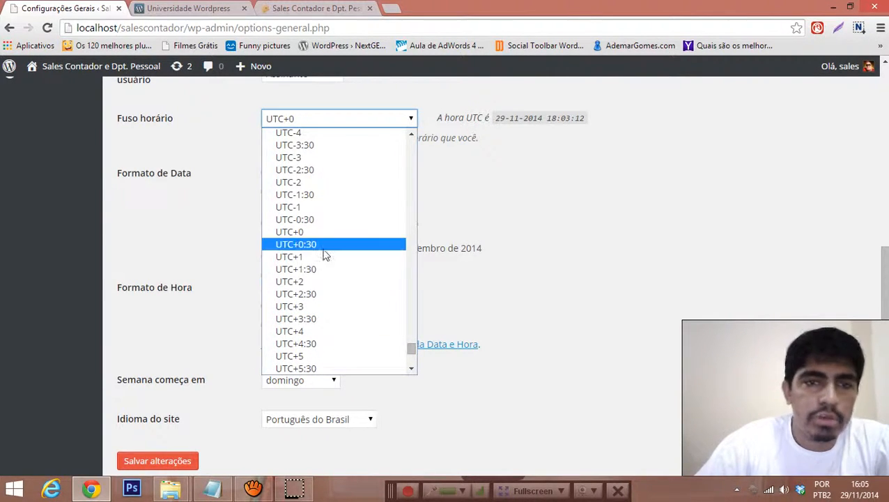
pyautogui.click(330, 306)
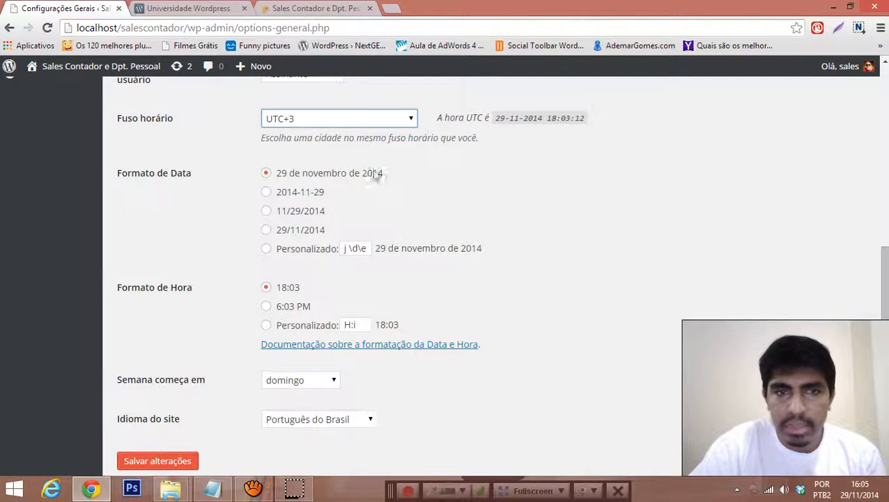
# Step: Search the web in a new tab for "fuso horario brasil" and check the UTC offset of the Brasília time zone
pyautogui.click(335, 122)
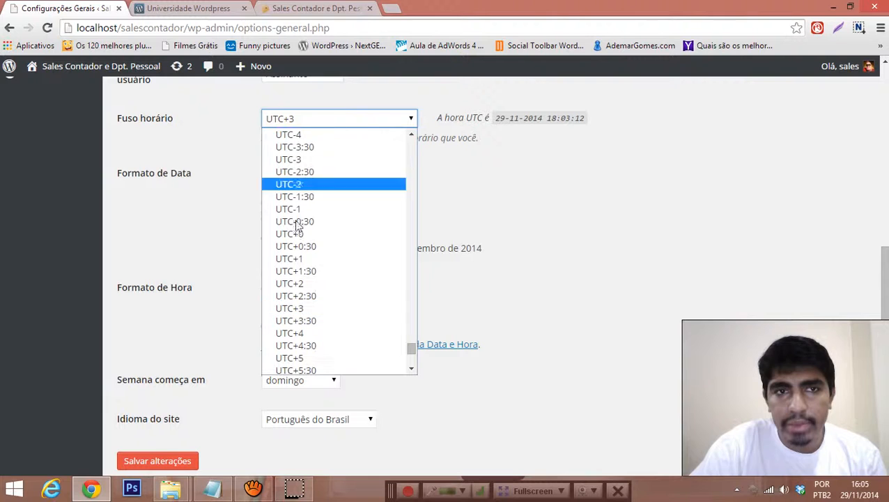
pyautogui.click(394, 10)
pyautogui.click(393, 9)
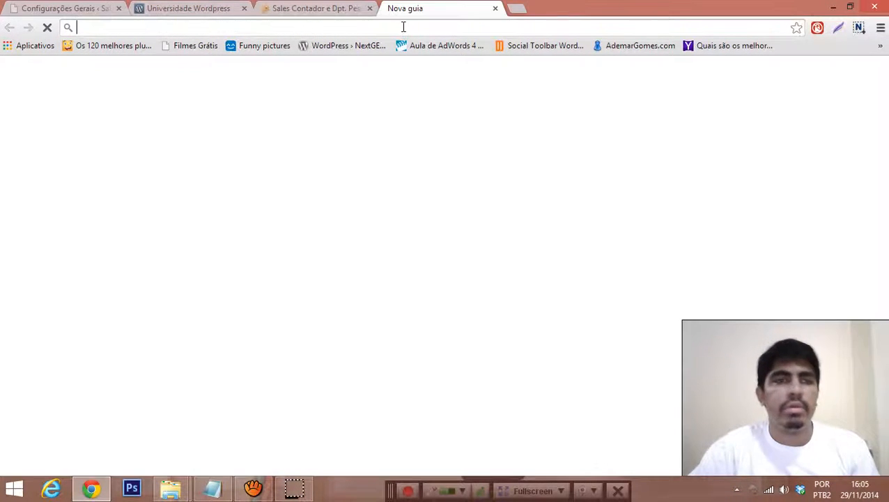
pyautogui.write('fuso o')
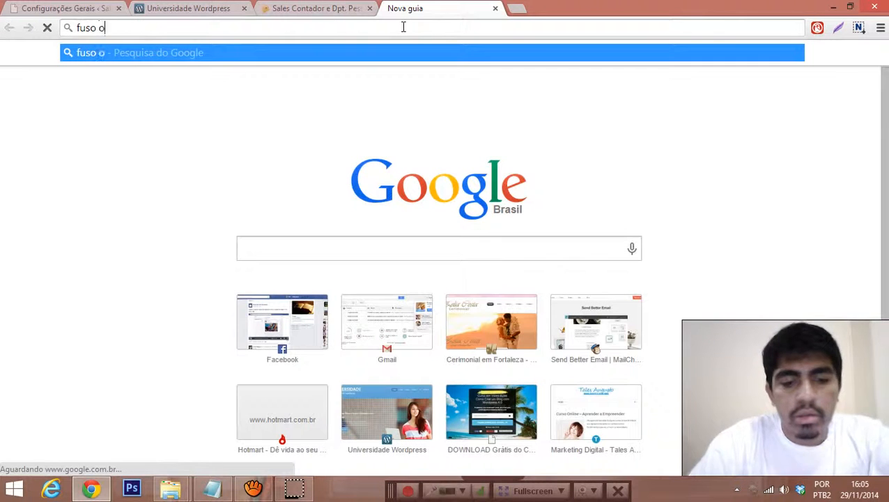
pyautogui.press('BackSpace')
pyautogui.write('horario ')
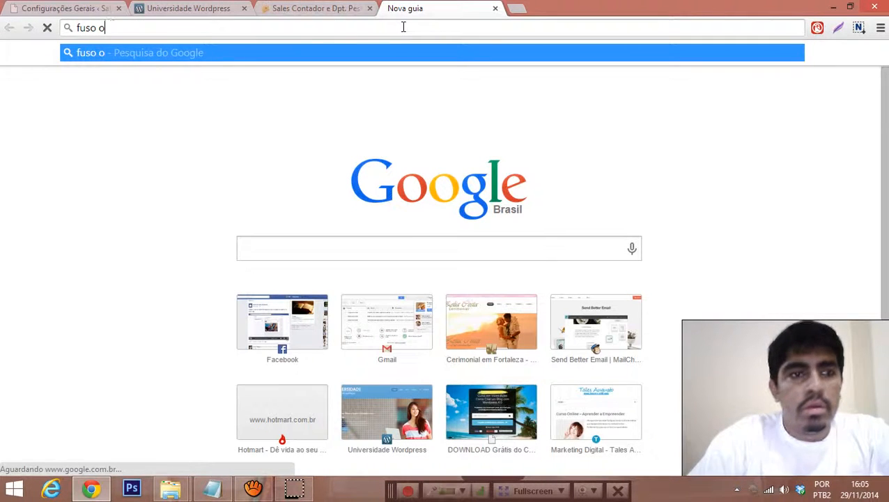
pyautogui.write('brasil')
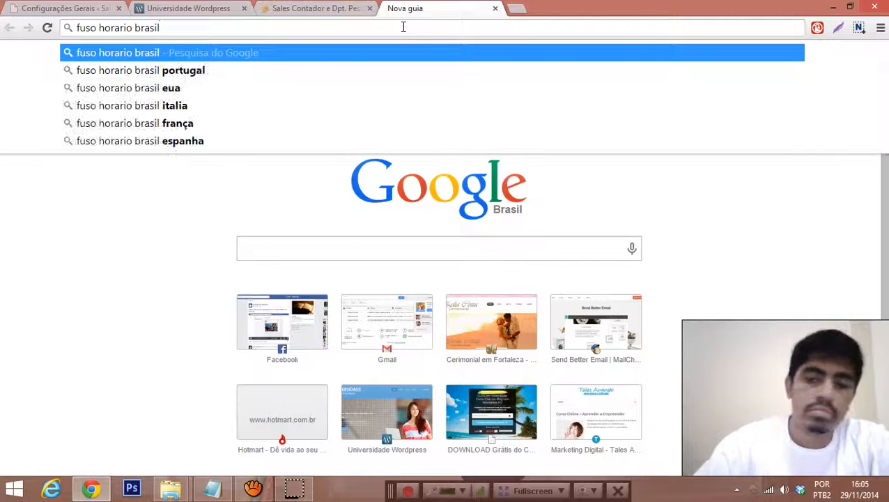
pyautogui.press('Return')
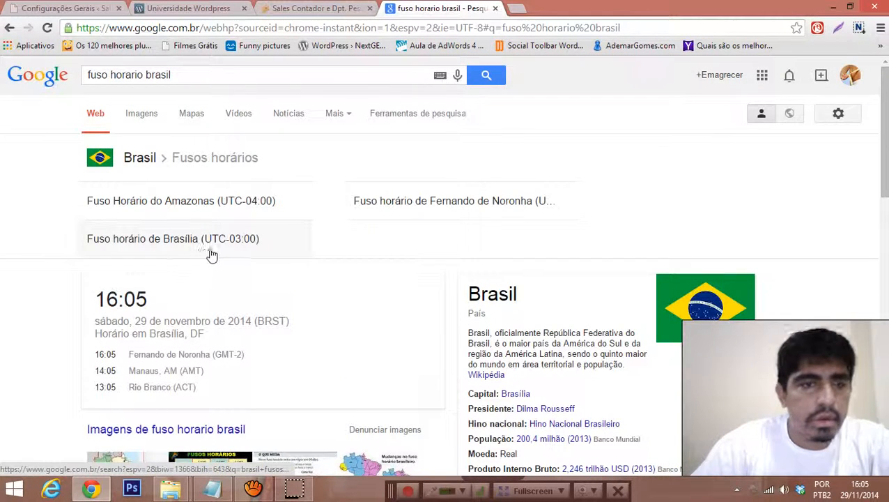
pyautogui.click(237, 246)
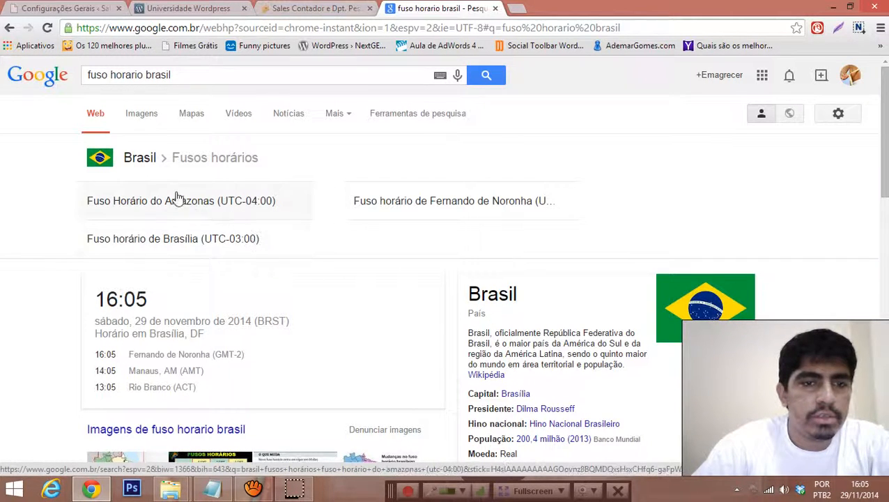
# Step: Check the open browser tabs and close the Universidade Wordpress page
pyautogui.click(350, 9)
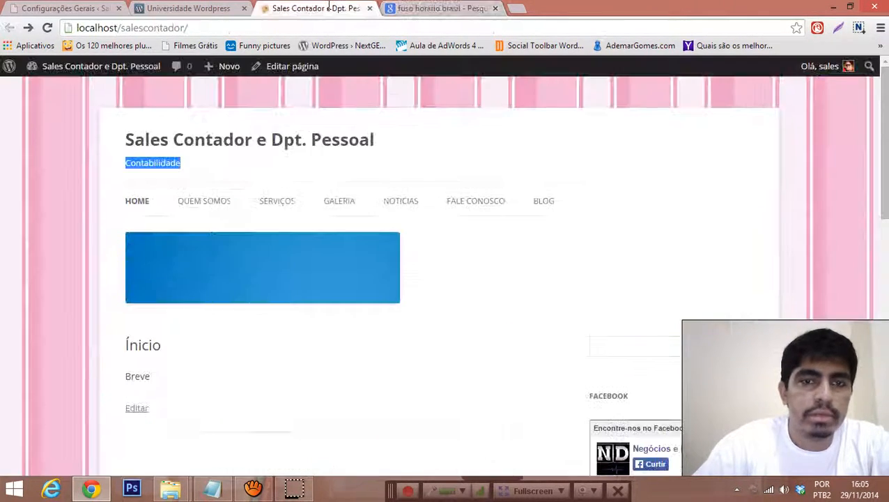
pyautogui.click(202, 8)
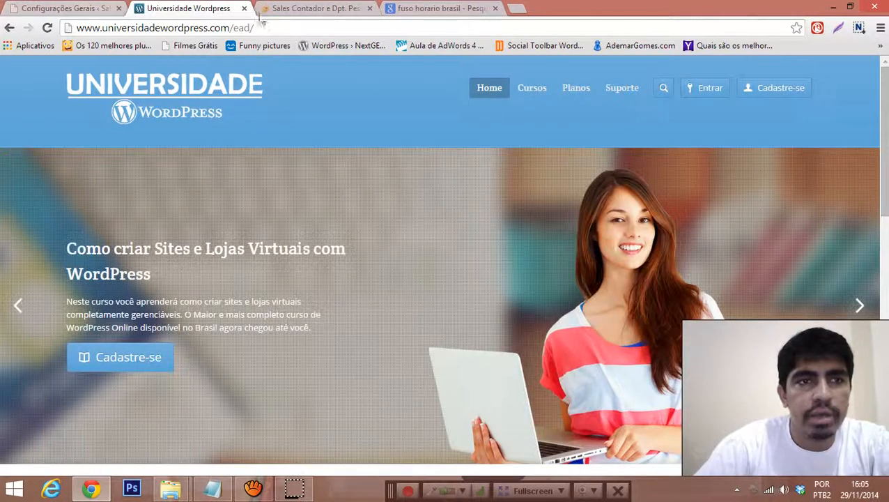
pyautogui.click(284, 9)
pyautogui.click(397, 8)
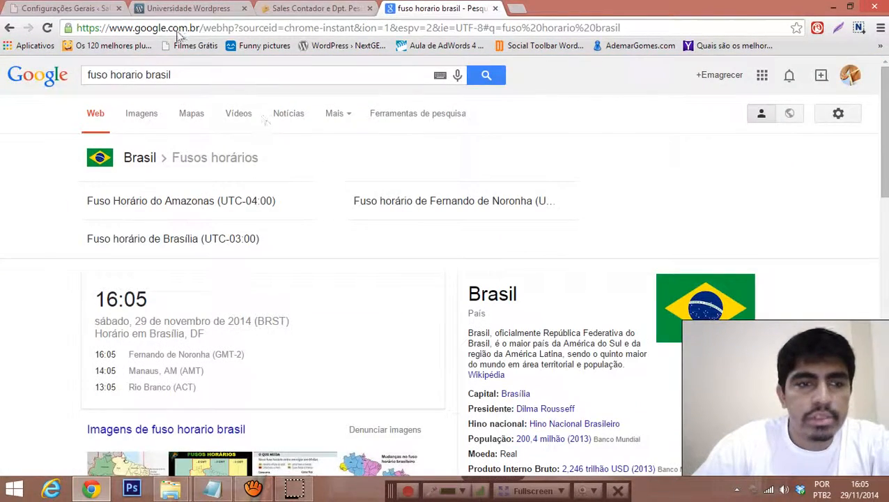
pyautogui.click(216, 9)
pyautogui.click(243, 8)
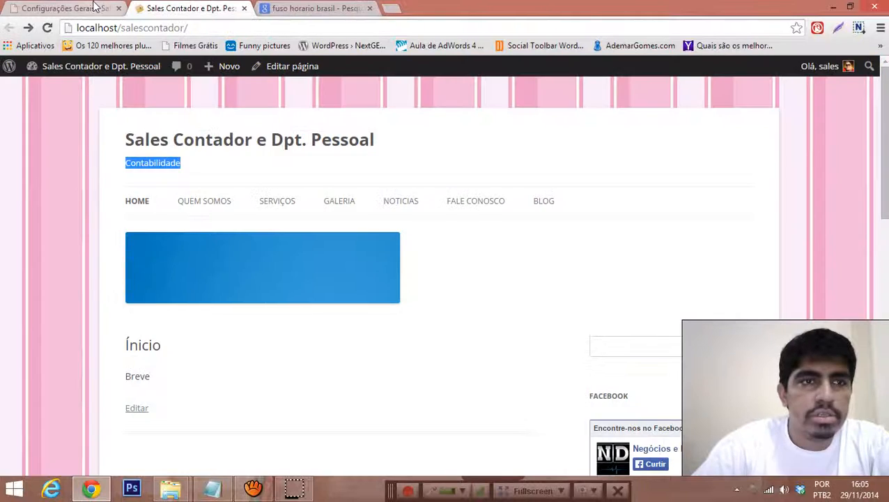
# Step: Return to the general settings and set the site's time zone to UTC-3
pyautogui.click(67, 9)
pyautogui.click(313, 120)
pyautogui.scroll(3, 315, 168)
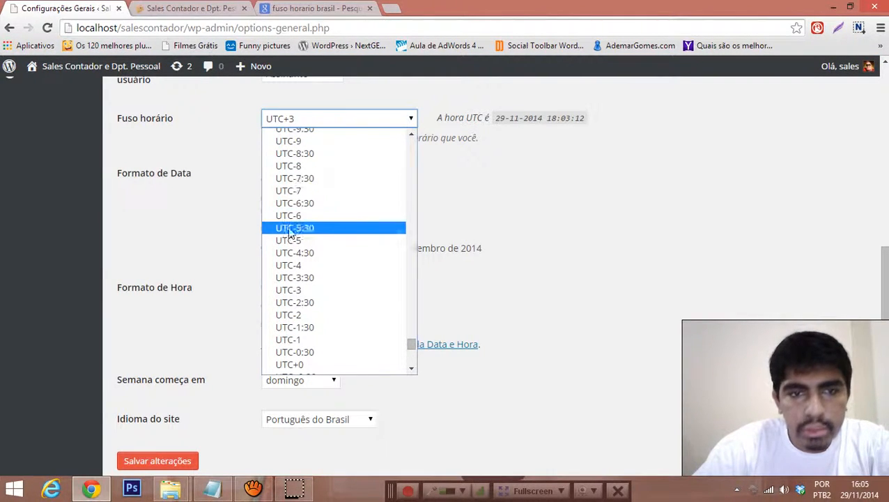
pyautogui.click(304, 291)
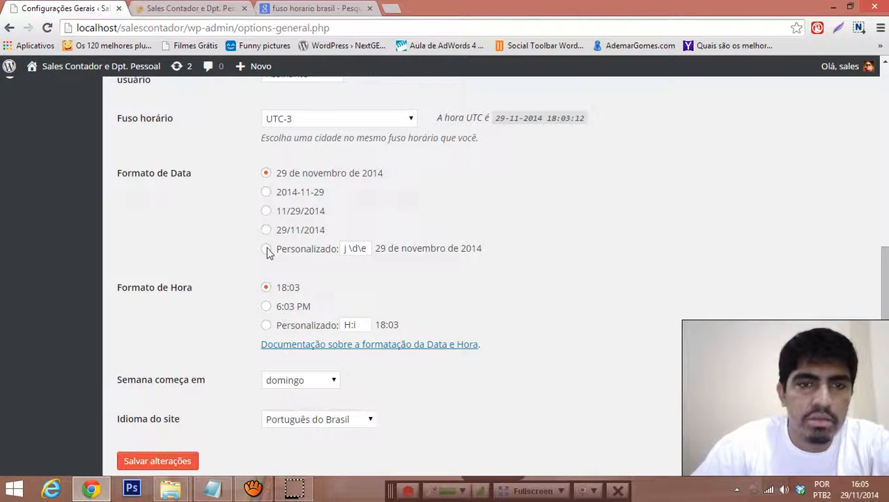
# Step: Review the week start day and site language options, and save the general settings
pyautogui.scroll(-1, 292, 192)
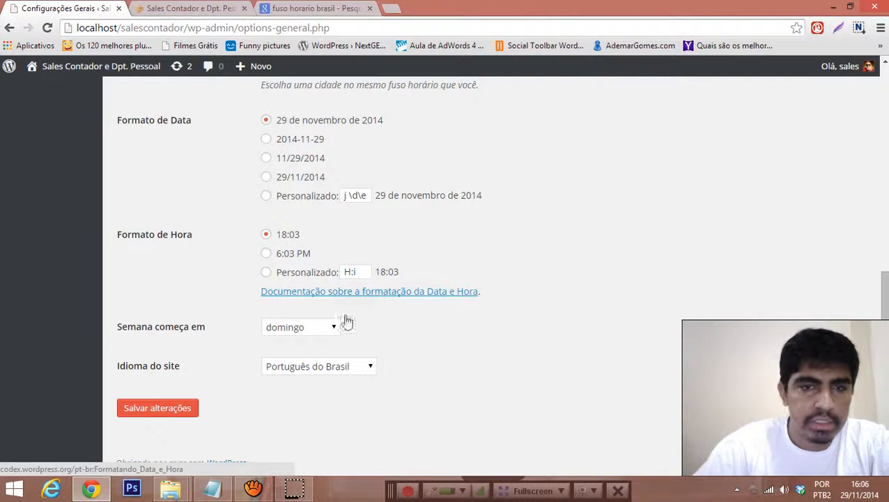
pyautogui.click(303, 328)
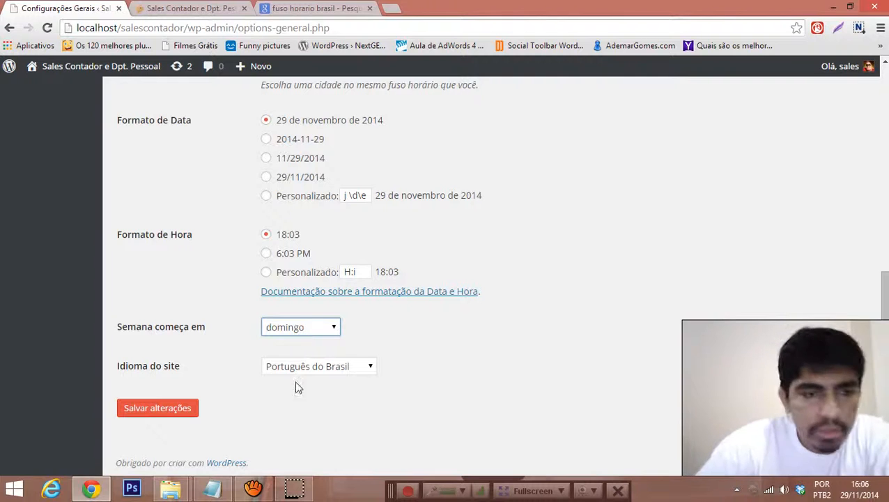
pyautogui.click(329, 373)
pyautogui.click(331, 365)
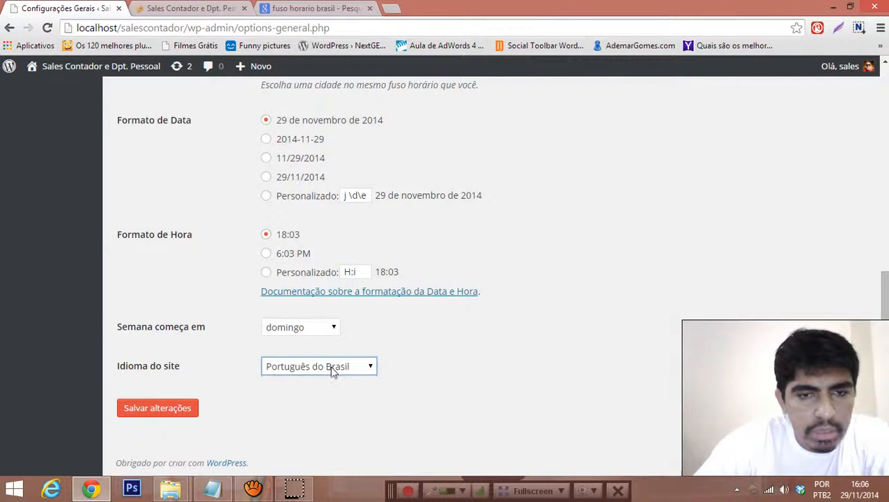
pyautogui.click(327, 370)
pyautogui.click(237, 414)
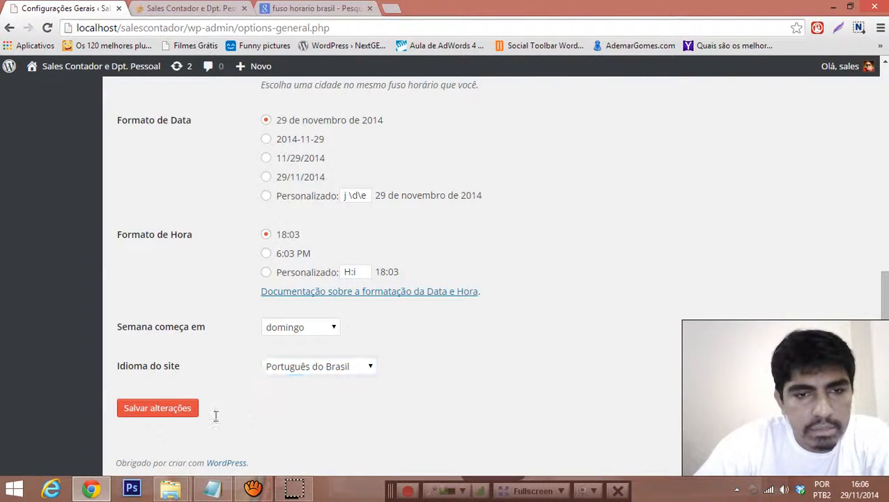
pyautogui.click(153, 410)
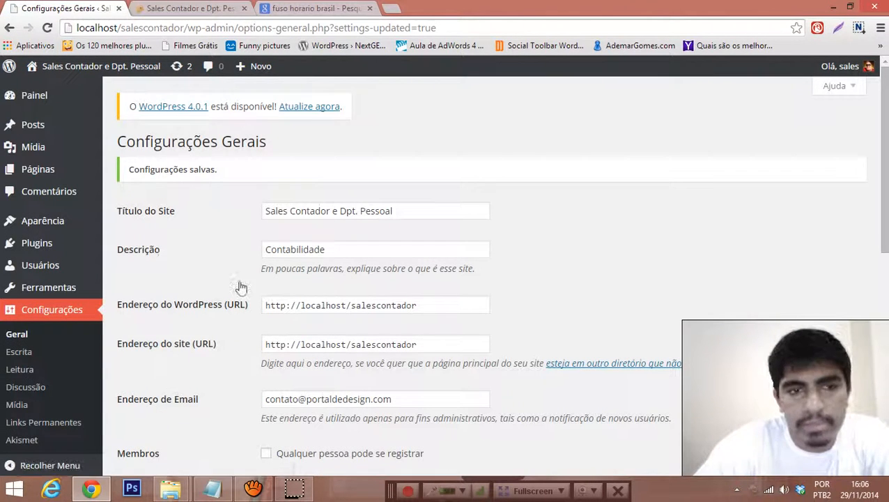
# Step: Look over the saved general settings, from the site title down to the site language
pyautogui.scroll(-2, 359, 235)
pyautogui.scroll(-6, 359, 235)
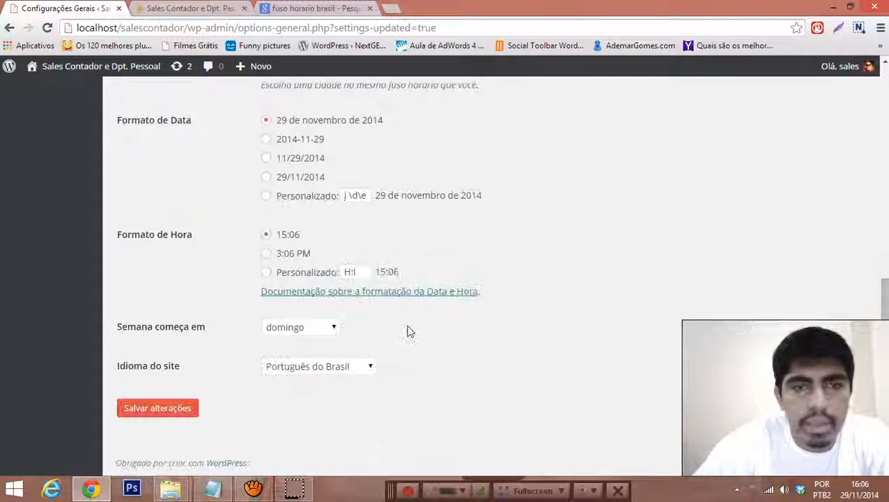
pyautogui.scroll(8, 436, 327)
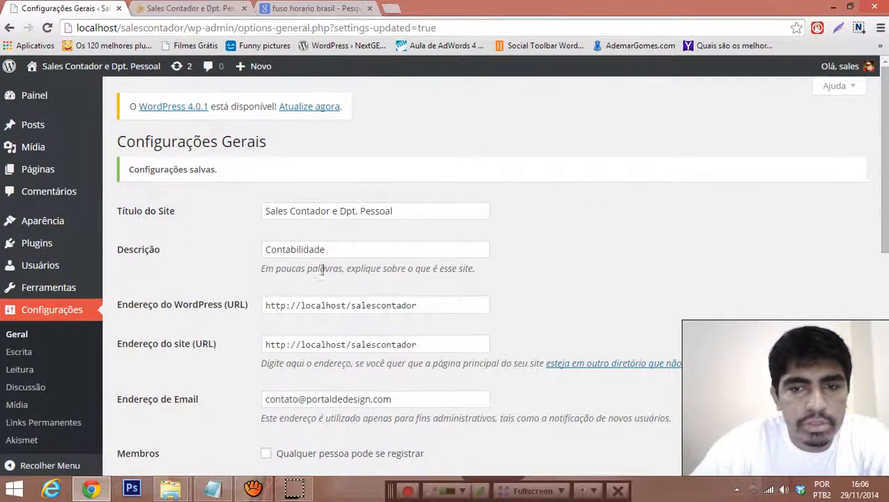
pyautogui.scroll(-5, 342, 281)
pyautogui.scroll(5, 342, 286)
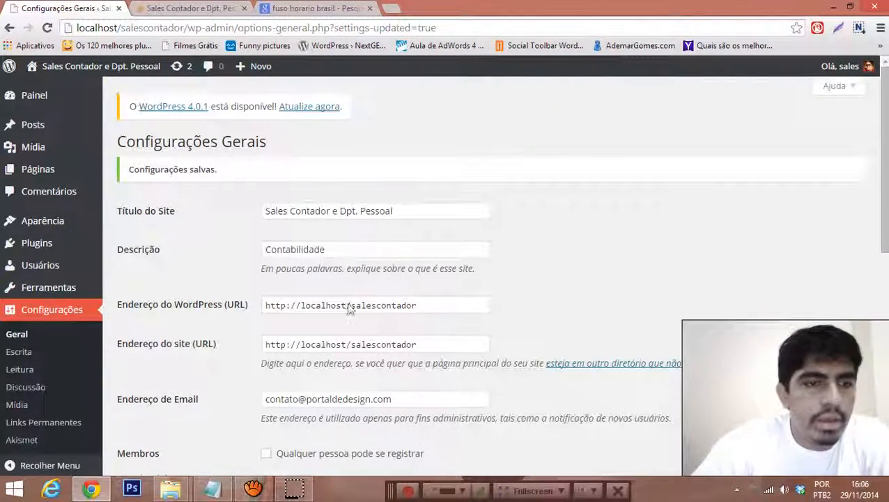
# Step: Open the writing settings and look through the formatting, default post and e-mail publishing options
pyautogui.scroll(-1, 349, 311)
pyautogui.click(28, 286)
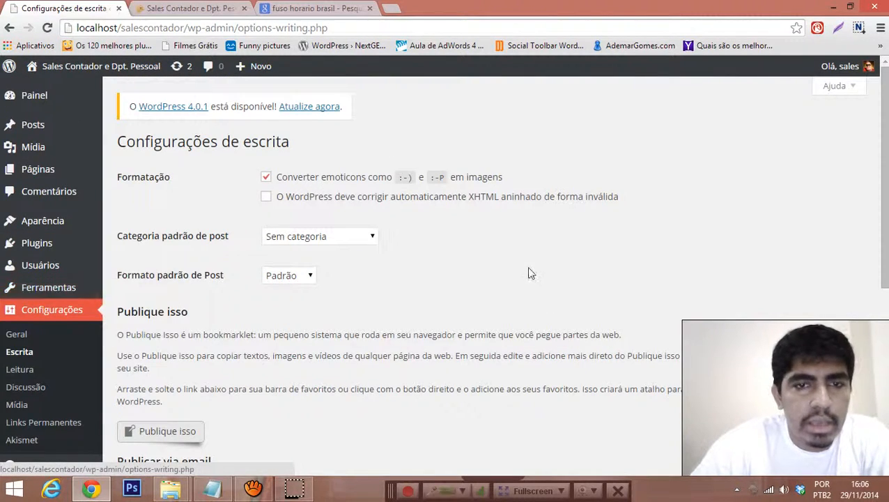
pyautogui.scroll(-5, 544, 279)
pyautogui.scroll(5, 568, 305)
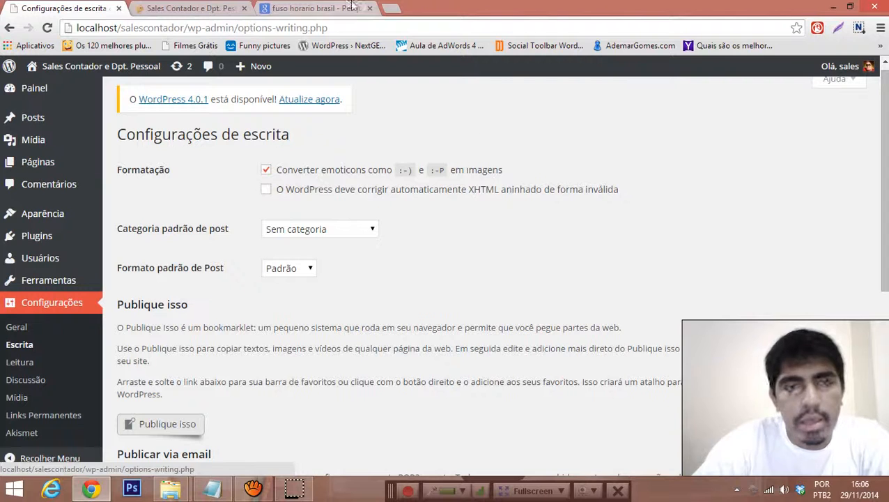
# Step: Search Google in a new tab for "emoticons" and browse the image results
pyautogui.click(391, 8)
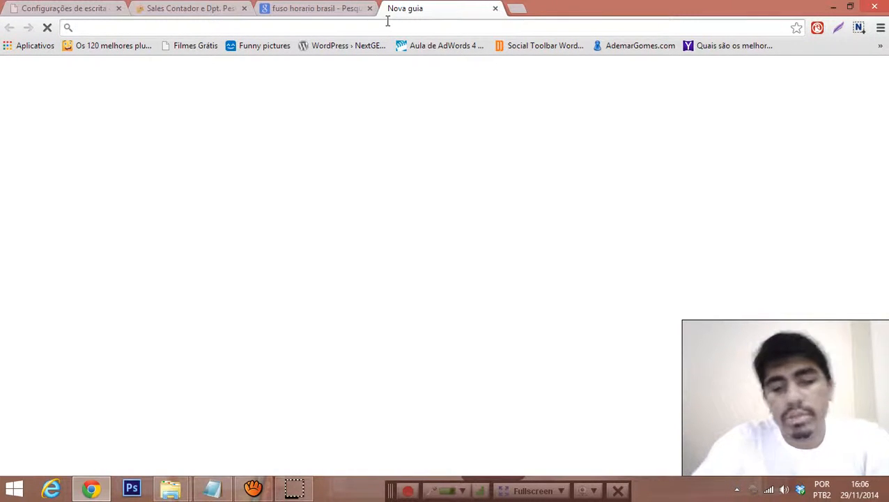
pyautogui.write('emo')
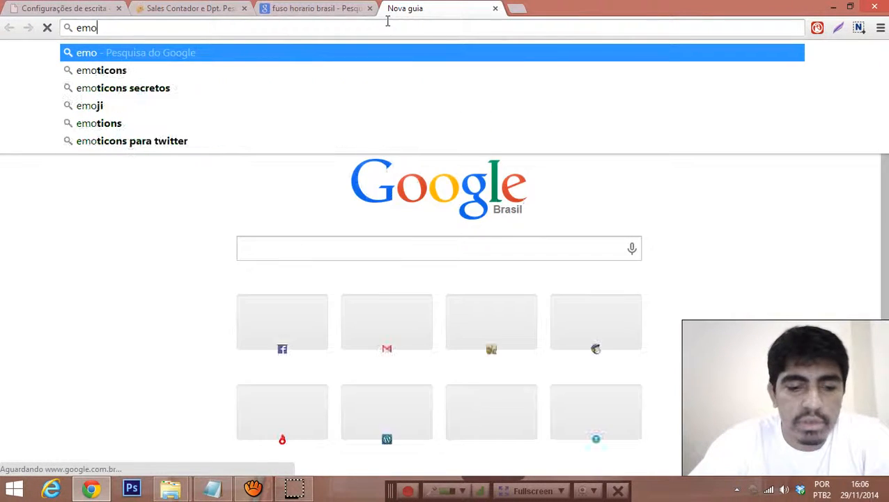
pyautogui.write('ticon')
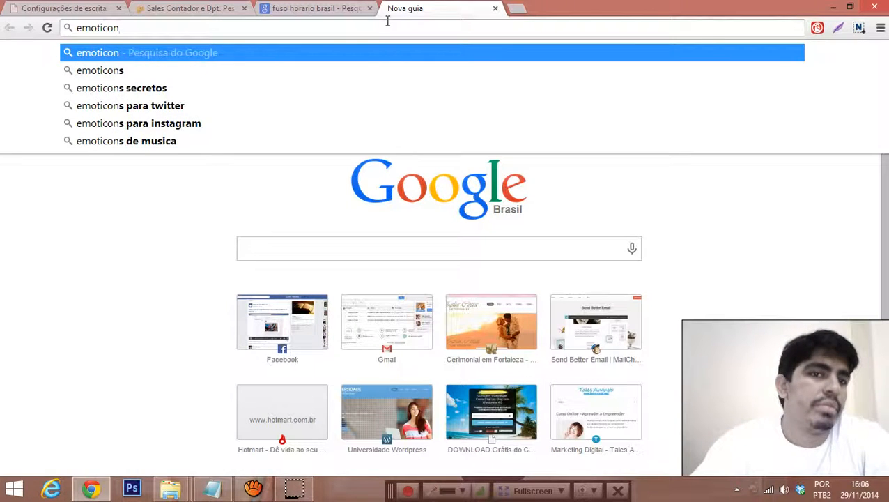
pyautogui.write('s')
pyautogui.press('Return')
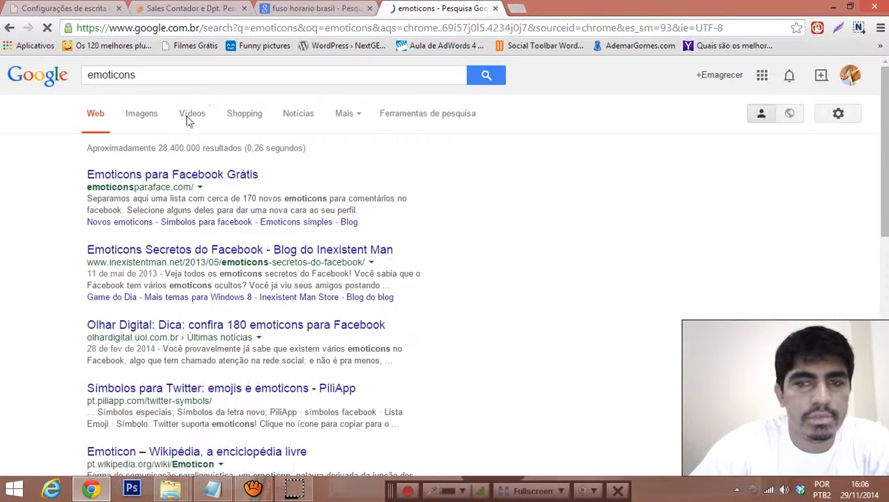
pyautogui.click(132, 113)
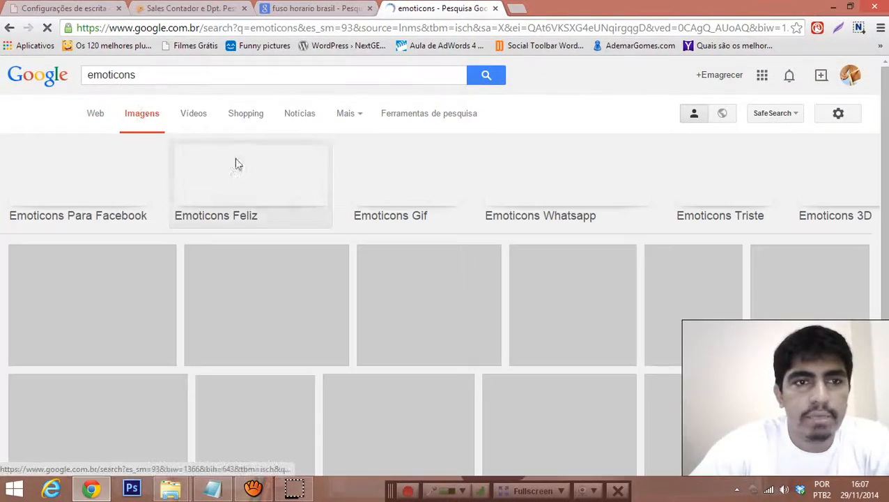
pyautogui.scroll(-4, 433, 288)
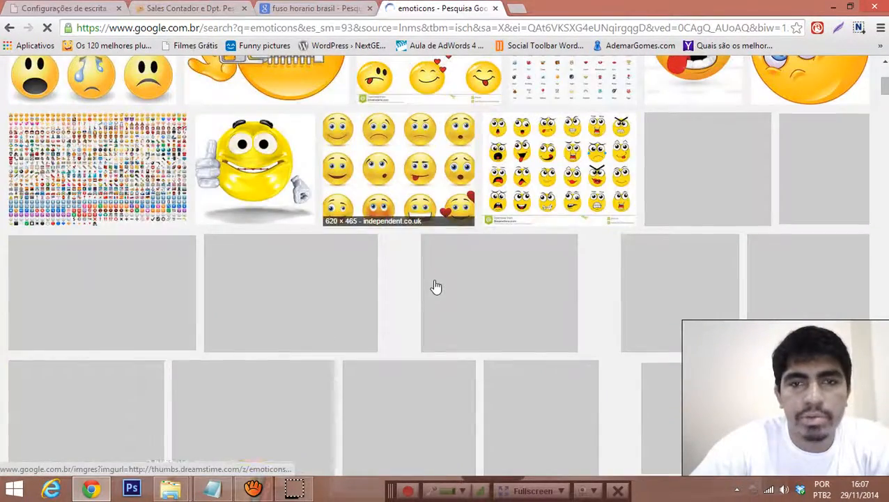
pyautogui.scroll(4, 433, 283)
# Step: Return to the writing settings and view the choices for the default post category
pyautogui.click(144, 7)
pyautogui.click(90, 7)
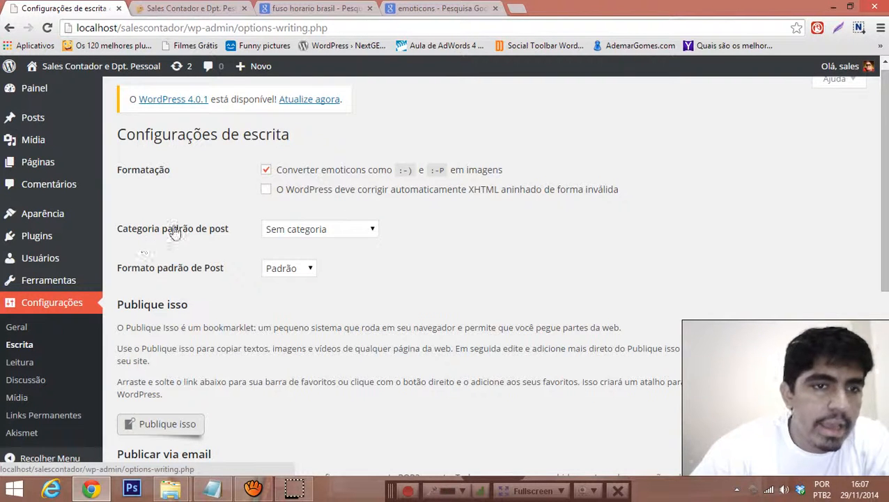
pyautogui.click(331, 231)
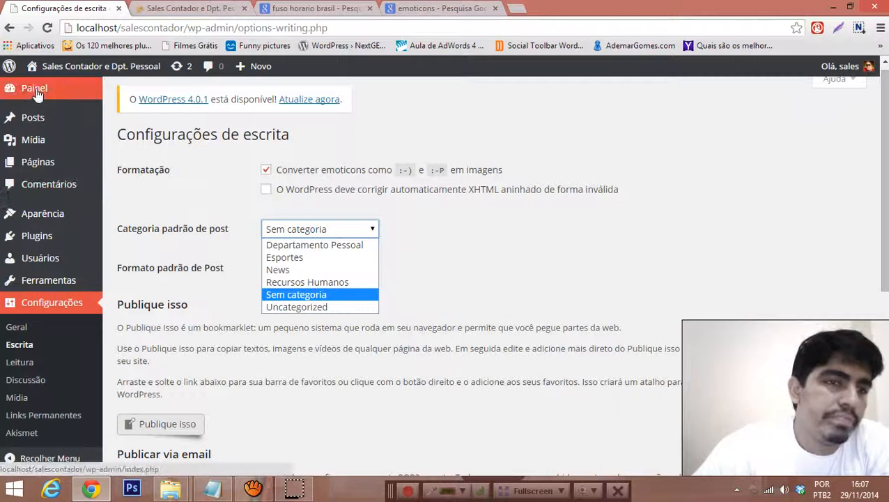
# Step: Open the post categories page in a separate tab and look through the list of existing categories
pyautogui.moveTo(30, 120)
pyautogui.middleClick(136, 154)
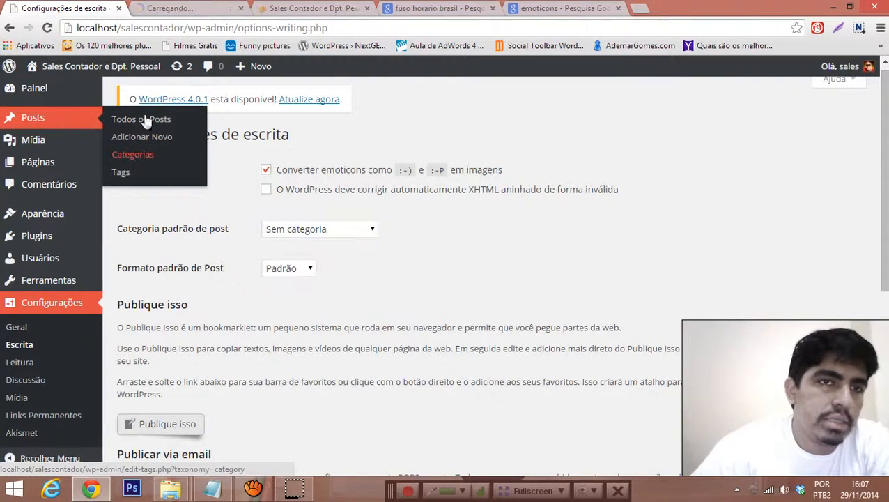
pyautogui.click(202, 8)
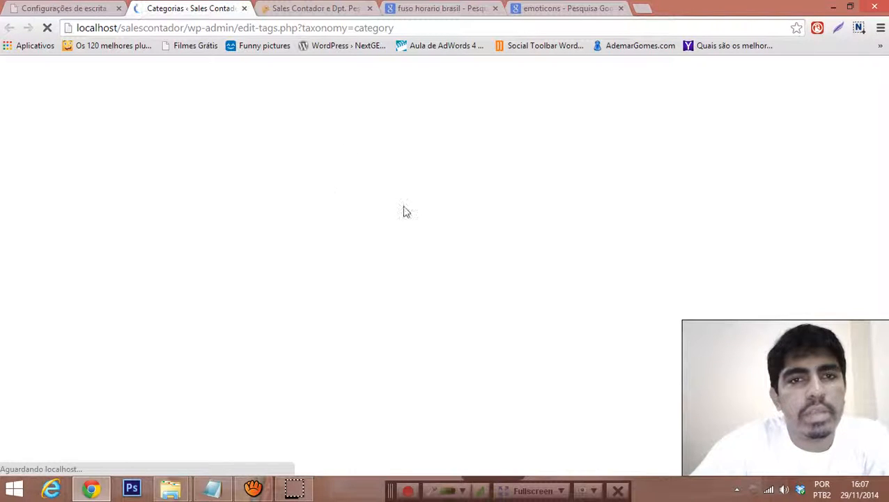
pyautogui.scroll(-3, 490, 260)
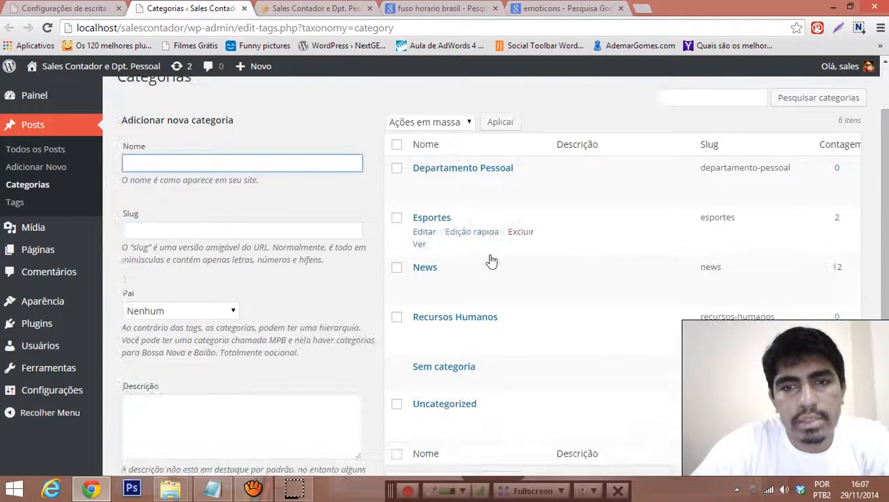
pyautogui.scroll(3, 486, 291)
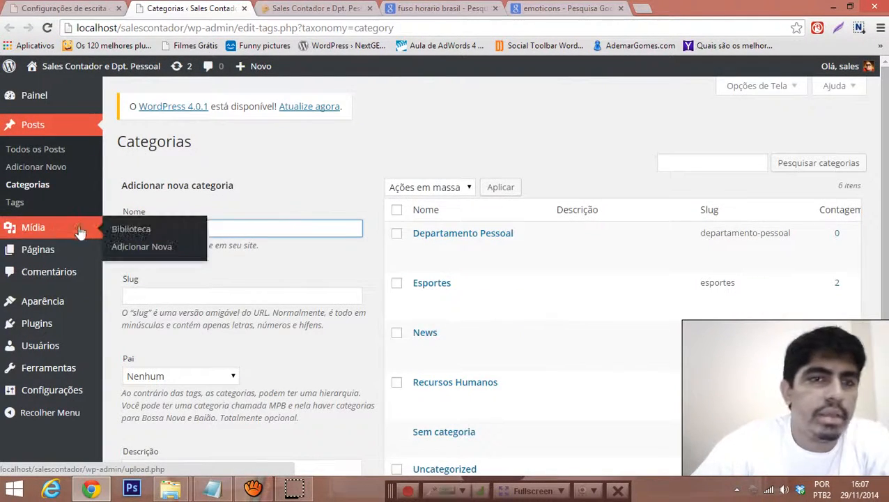
pyautogui.scroll(-3, 453, 293)
pyautogui.scroll(3, 497, 320)
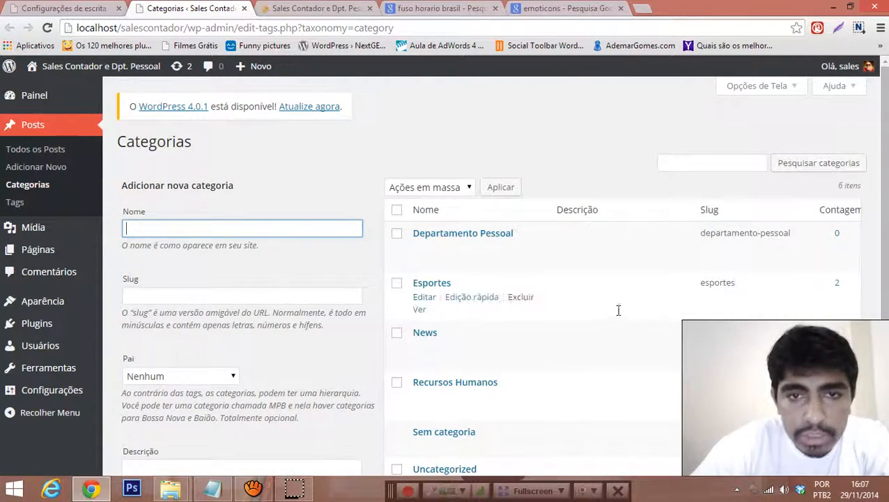
pyautogui.scroll(-2, 586, 307)
pyautogui.scroll(2, 552, 302)
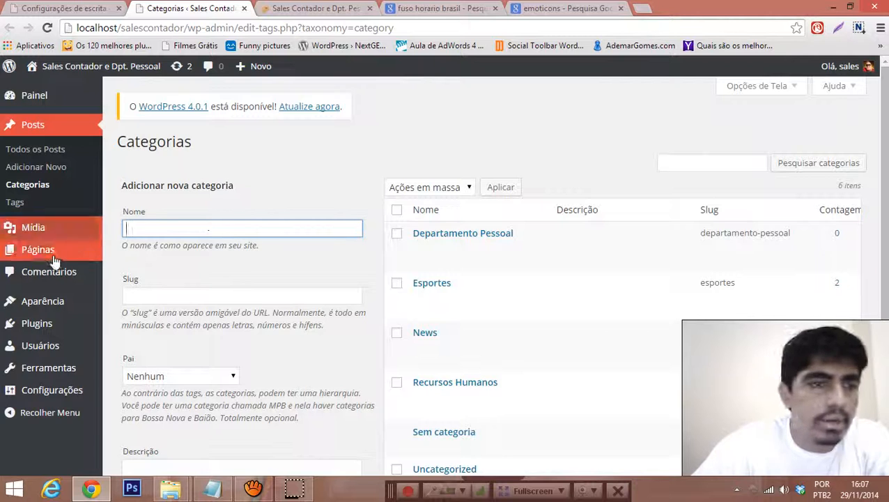
# Step: Open the new-post editor from the writing settings in a separate tab and look at its list of categories
pyautogui.click(67, 9)
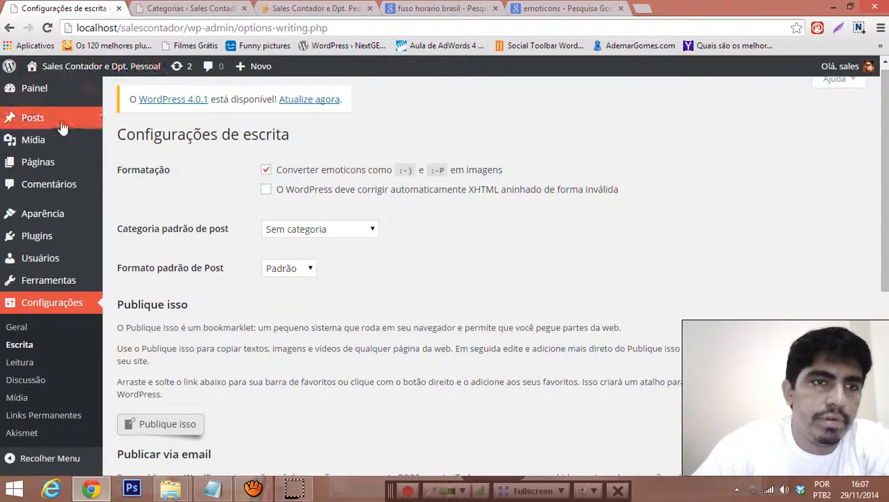
pyautogui.moveTo(70, 120)
pyautogui.middleClick(131, 137)
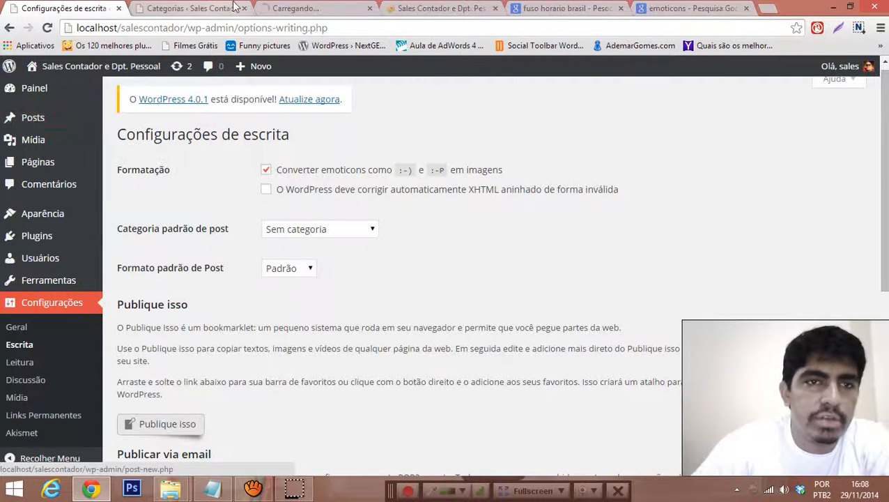
pyautogui.click(315, 7)
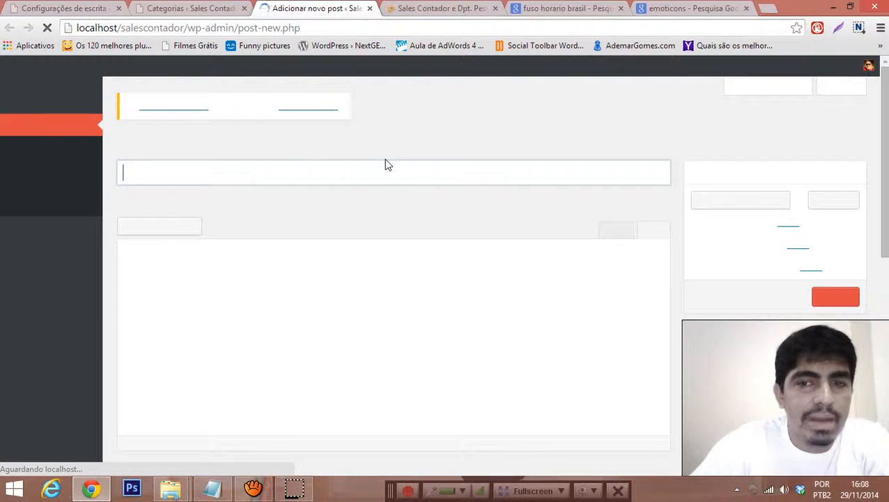
pyautogui.scroll(-5, 728, 293)
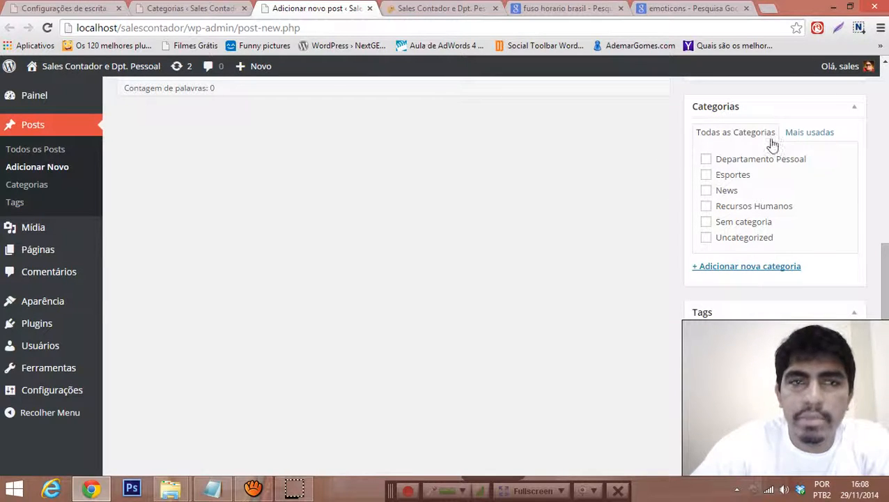
# Step: Return to the writing settings and view the choices for the default post format
pyautogui.click(70, 9)
pyautogui.scroll(-2, 293, 181)
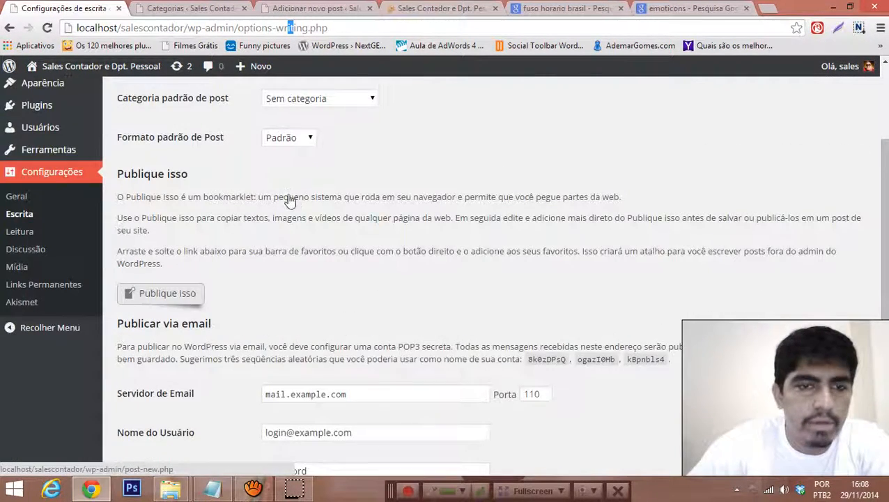
pyautogui.scroll(2, 298, 223)
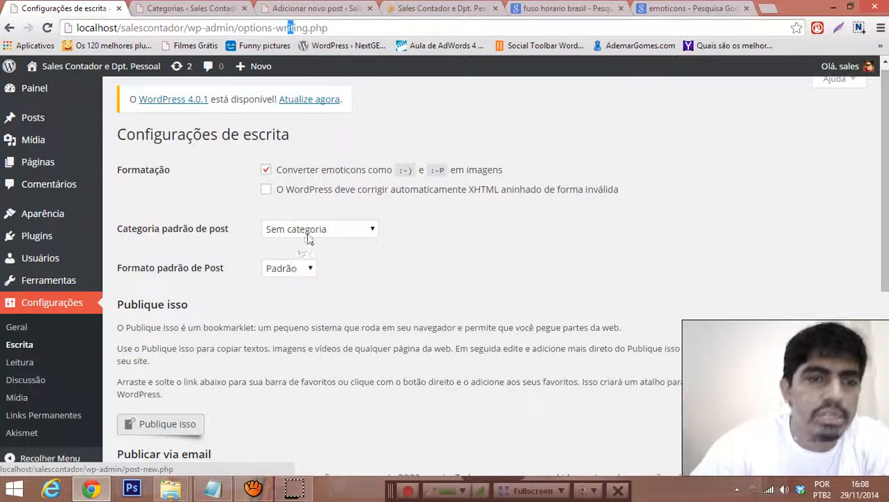
pyautogui.click(291, 268)
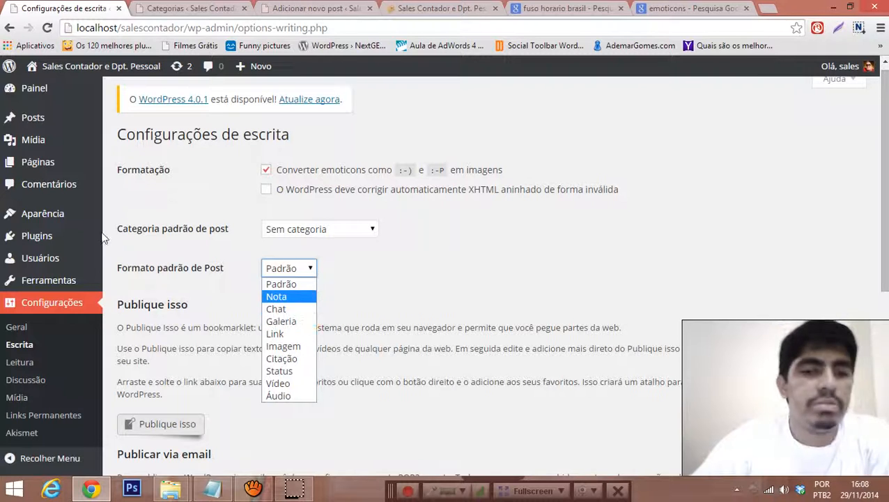
pyautogui.click(166, 247)
# Step: Go back to the new-post editor and look at its post format options
pyautogui.click(198, 8)
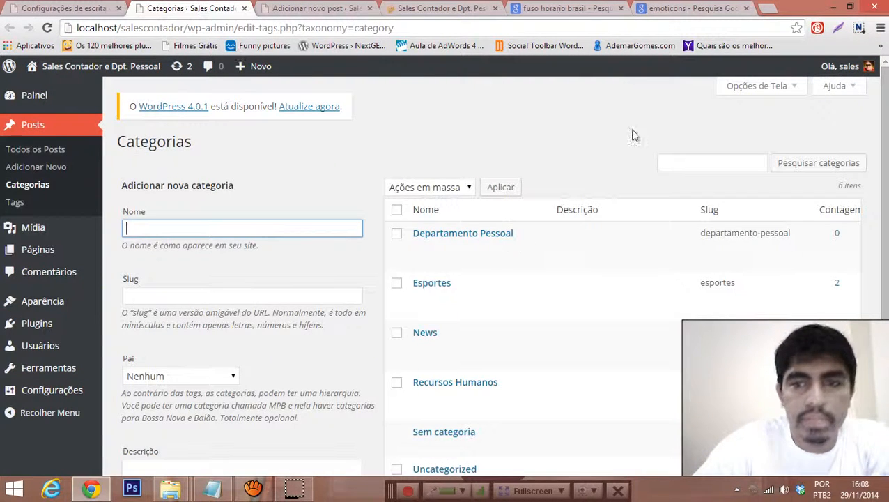
pyautogui.click(315, 9)
pyautogui.scroll(3, 734, 161)
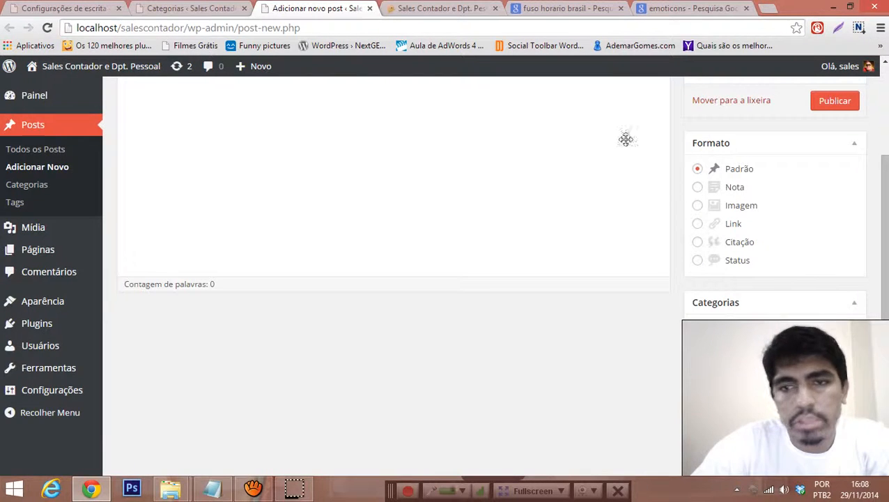
# Step: Return to the writing settings and examine the e-mail publishing section, including its mail server, username and password fields
pyautogui.click(69, 6)
pyautogui.scroll(-2, 209, 195)
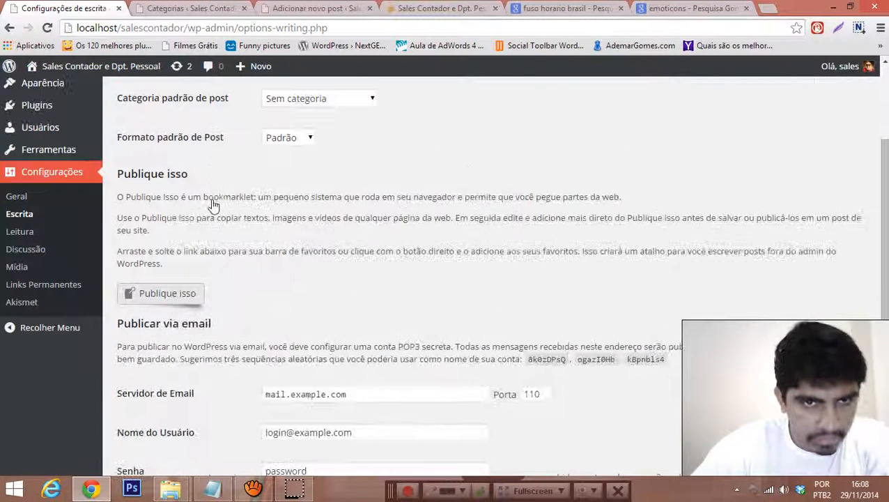
pyautogui.scroll(-3, 306, 207)
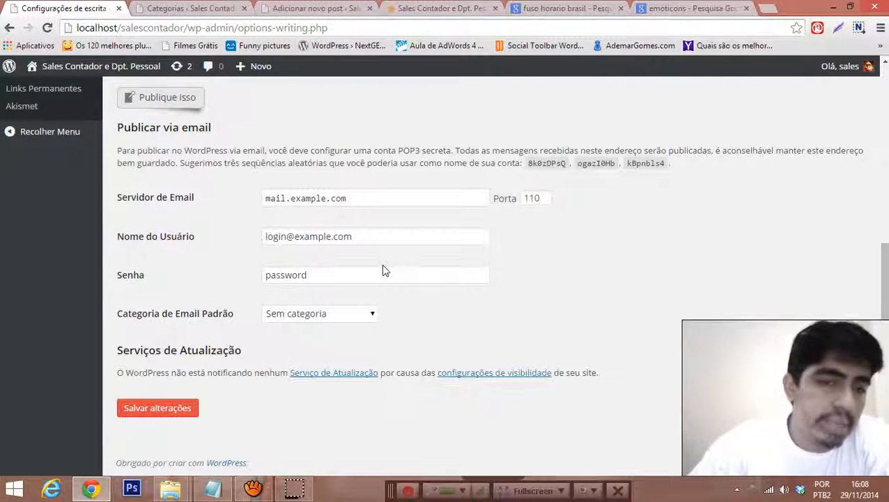
pyautogui.scroll(1, 349, 265)
pyautogui.moveTo(126, 196); pyautogui.dragTo(242, 417)
pyautogui.click(488, 395)
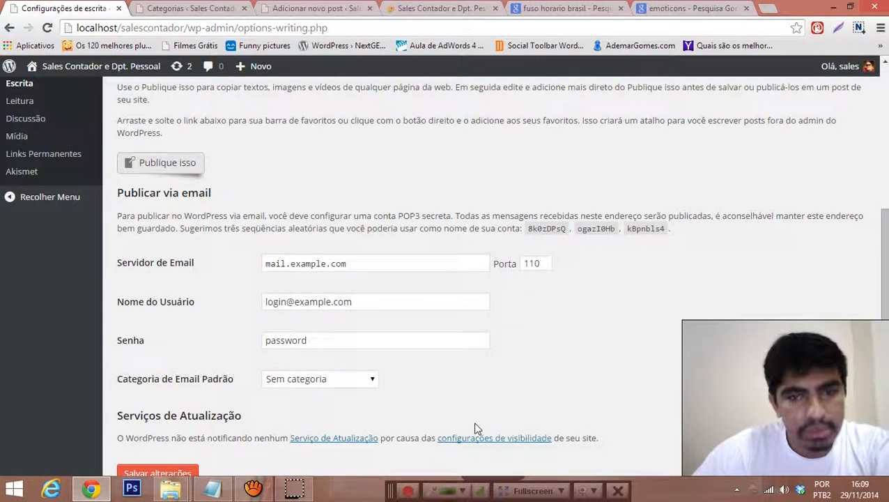
pyautogui.click(385, 272)
pyautogui.click(336, 303)
pyautogui.click(355, 342)
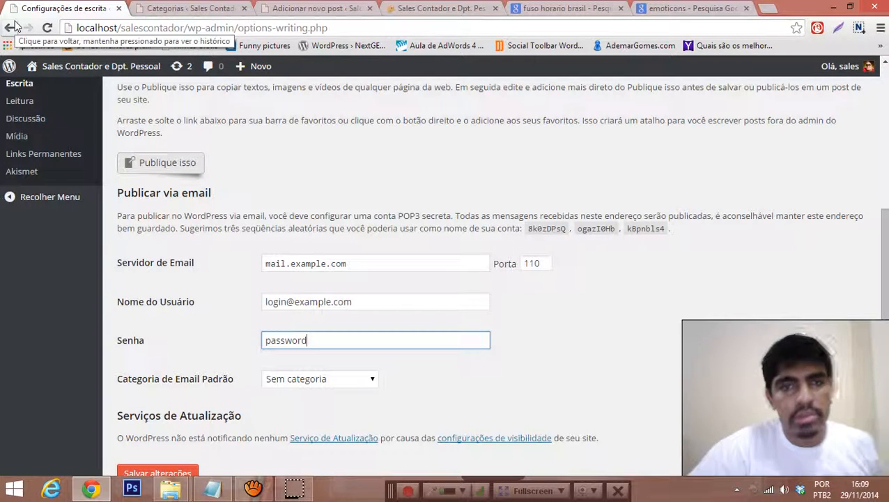
# Step: Open the reading settings and view the pages available as the static home page
pyautogui.scroll(1, 35, 234)
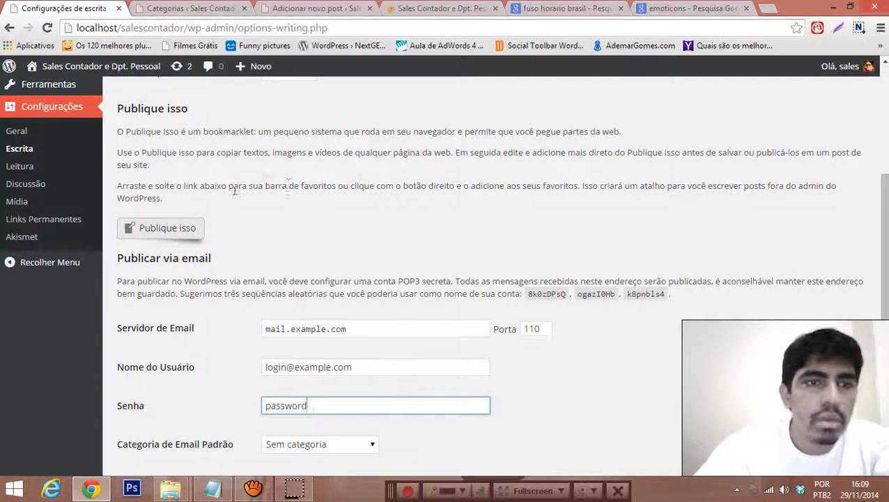
pyautogui.scroll(-2, 263, 179)
pyautogui.scroll(5, 299, 209)
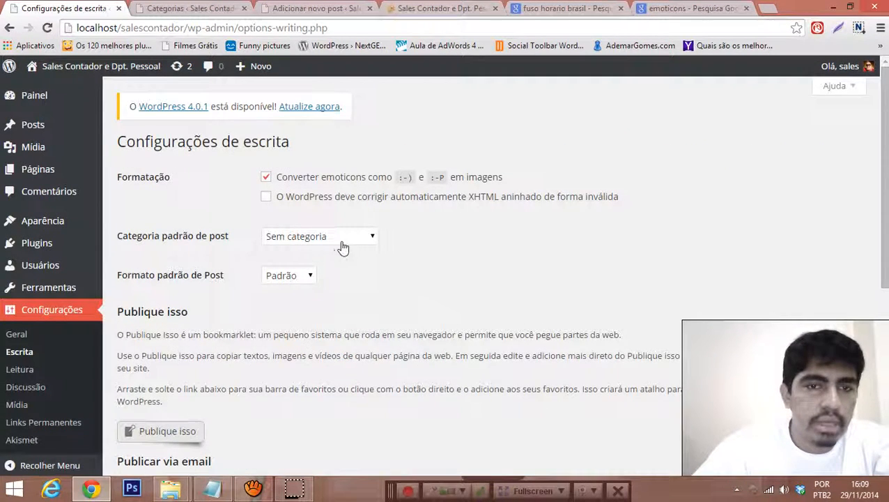
pyautogui.scroll(-2, 342, 248)
pyautogui.click(20, 239)
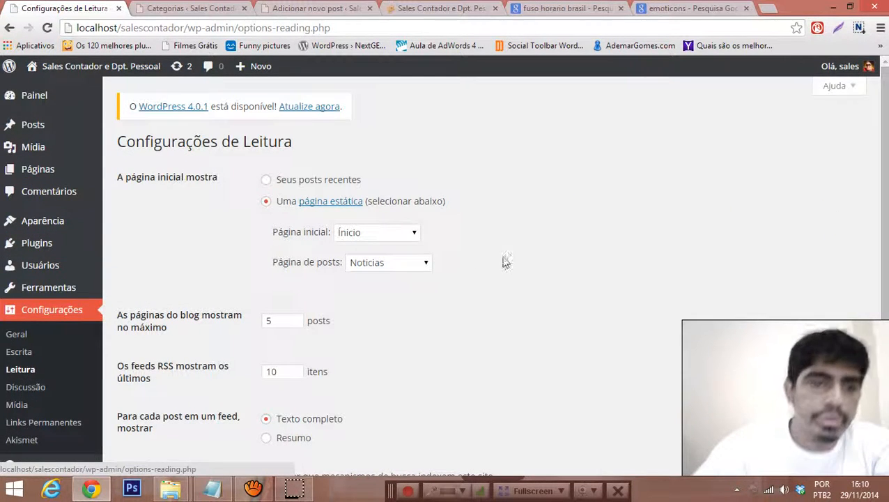
pyautogui.moveTo(117, 142); pyautogui.dragTo(362, 148)
pyautogui.click(364, 148)
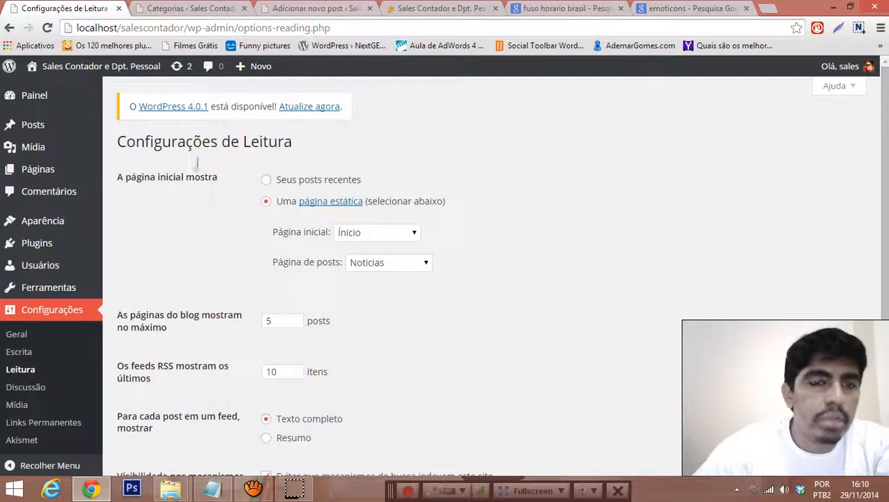
pyautogui.click(348, 236)
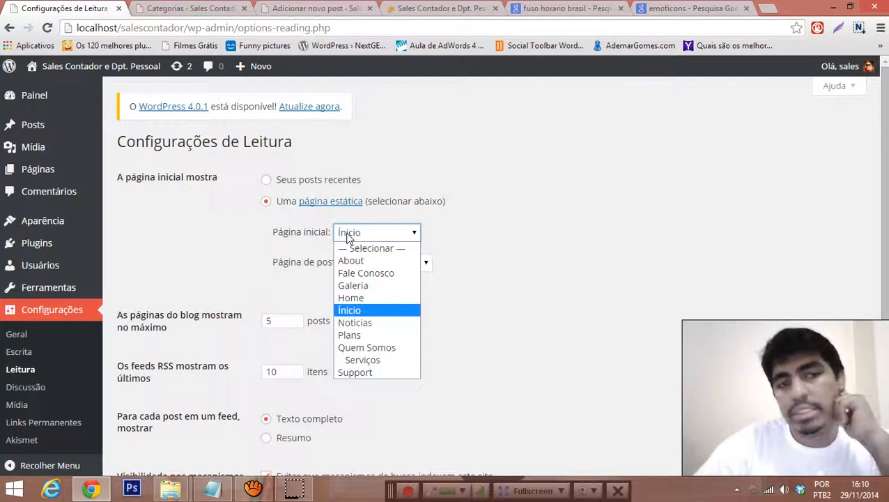
pyautogui.click(244, 193)
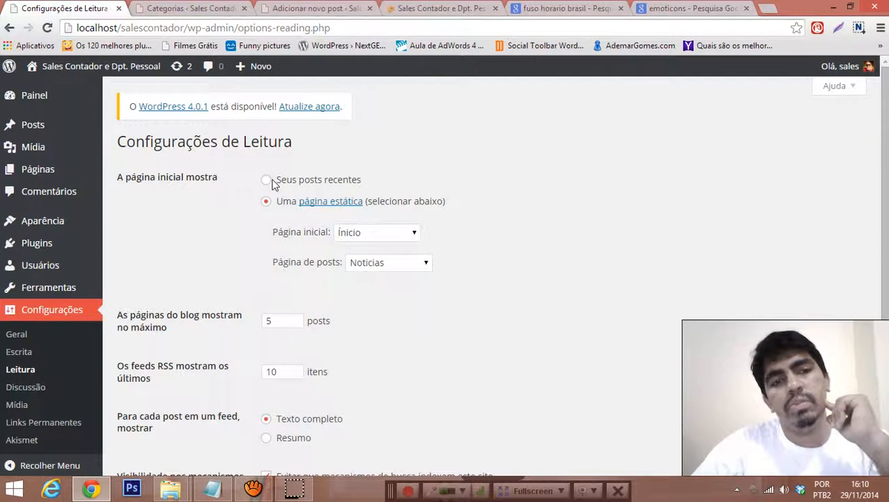
# Step: Try the recent-posts option for the home page, switch back to a static page, and view the home and posts page choices
pyautogui.click(266, 181)
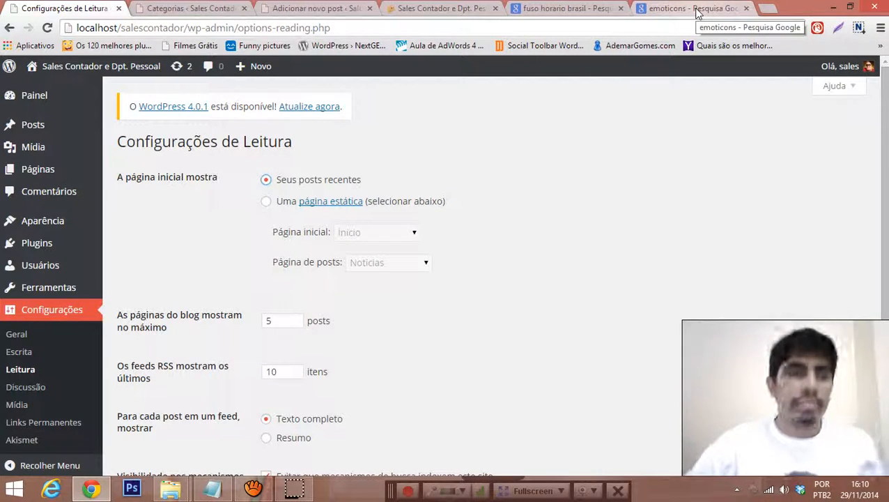
pyautogui.click(265, 201)
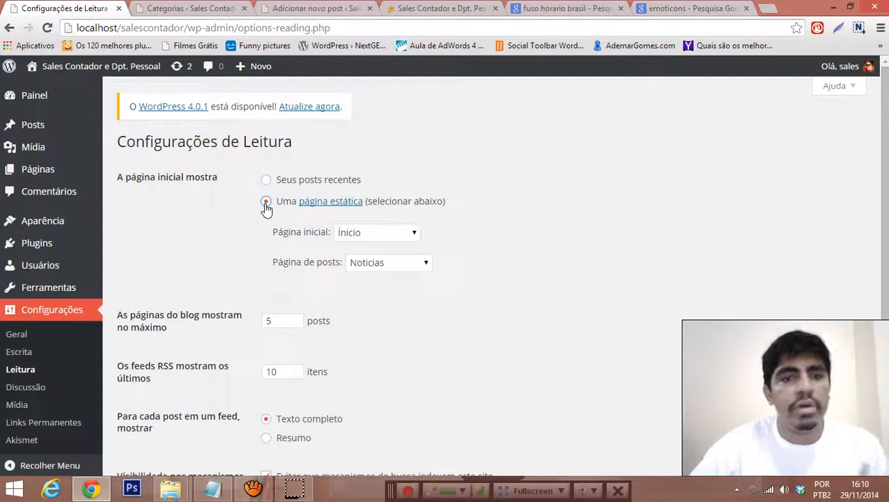
pyautogui.click(355, 232)
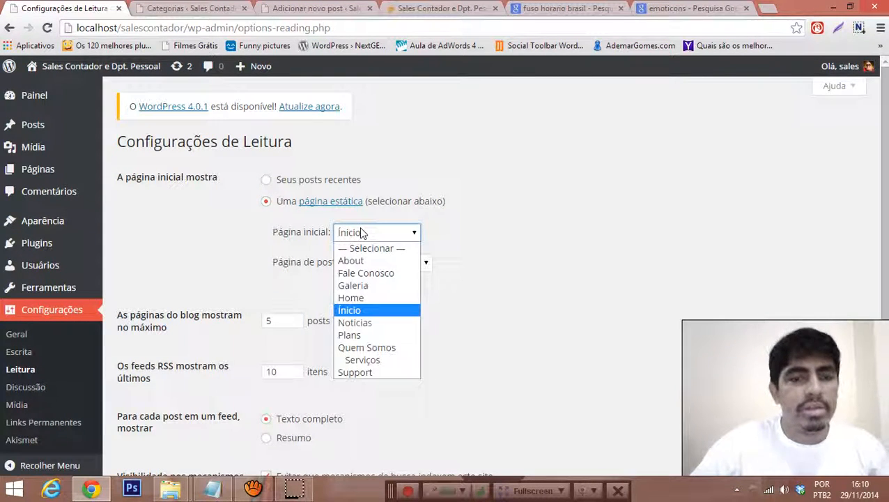
pyautogui.click(534, 219)
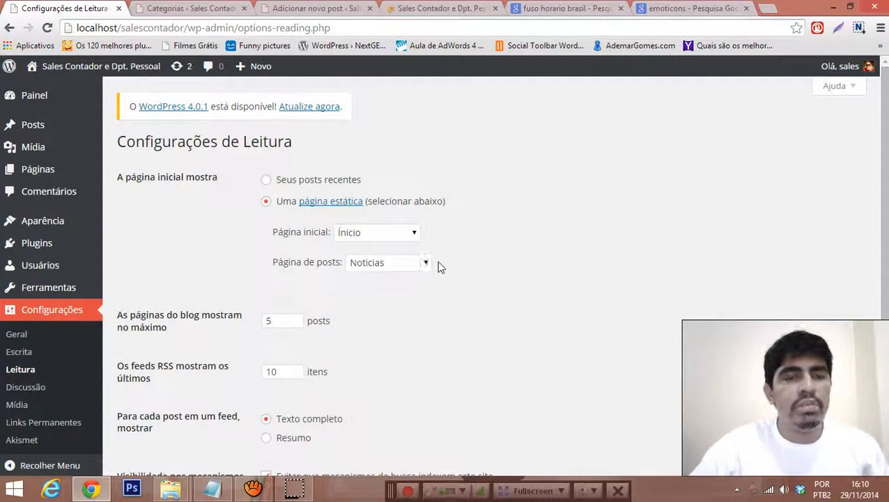
pyautogui.click(403, 262)
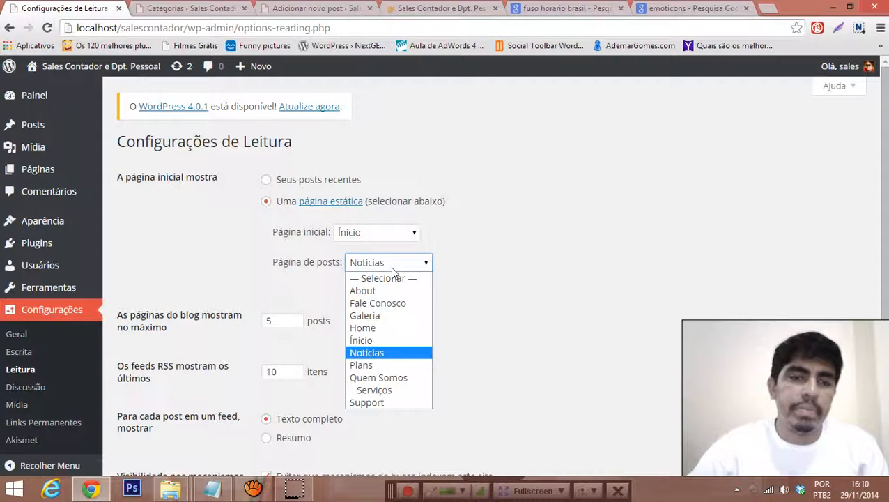
pyautogui.click(391, 269)
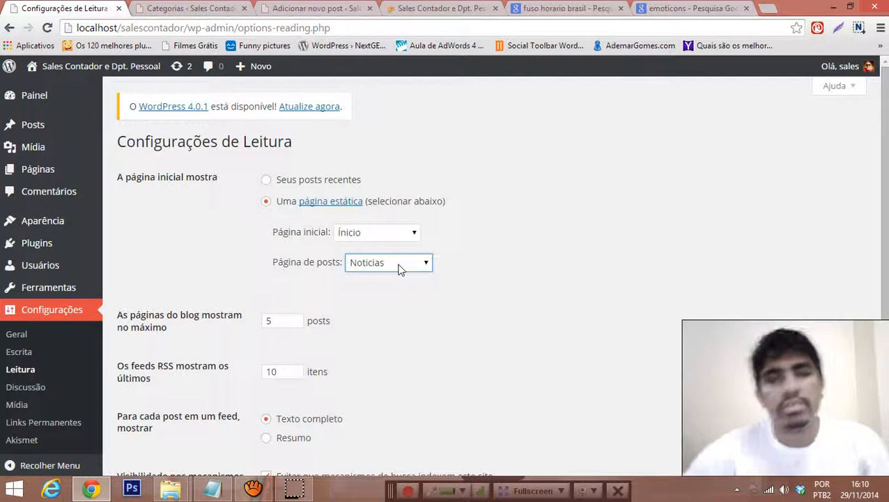
pyautogui.scroll(-1, 390, 263)
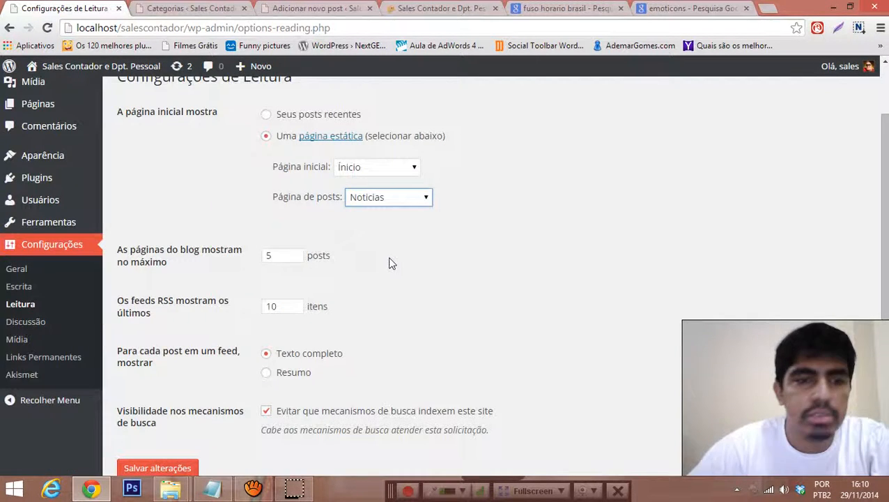
# Step: Switch to the live site and visit its Blog and Noticias pages
pyautogui.click(439, 8)
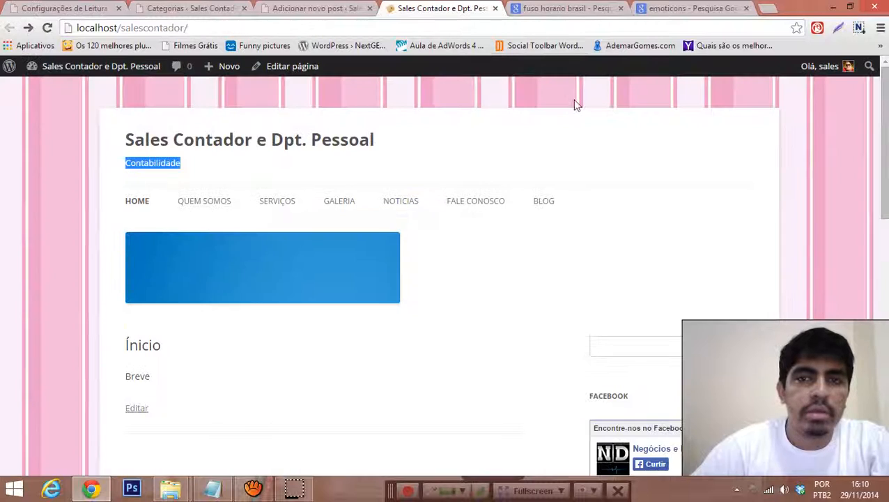
pyautogui.click(544, 202)
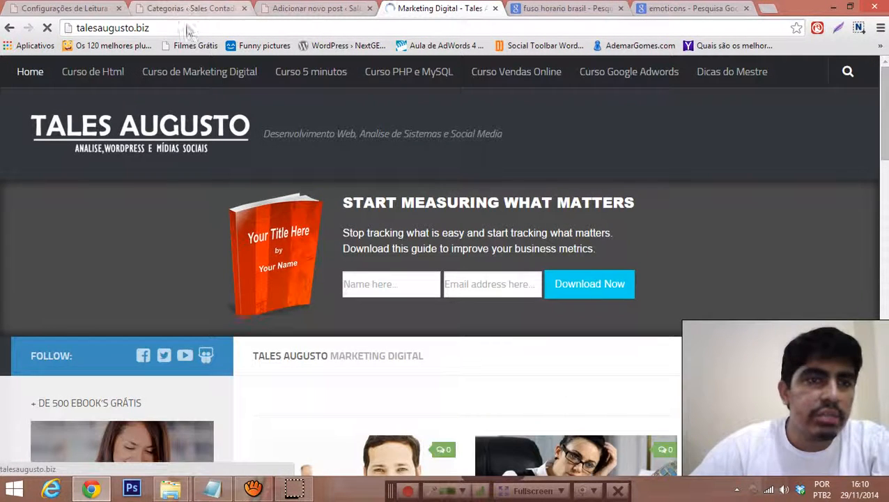
pyautogui.click(7, 29)
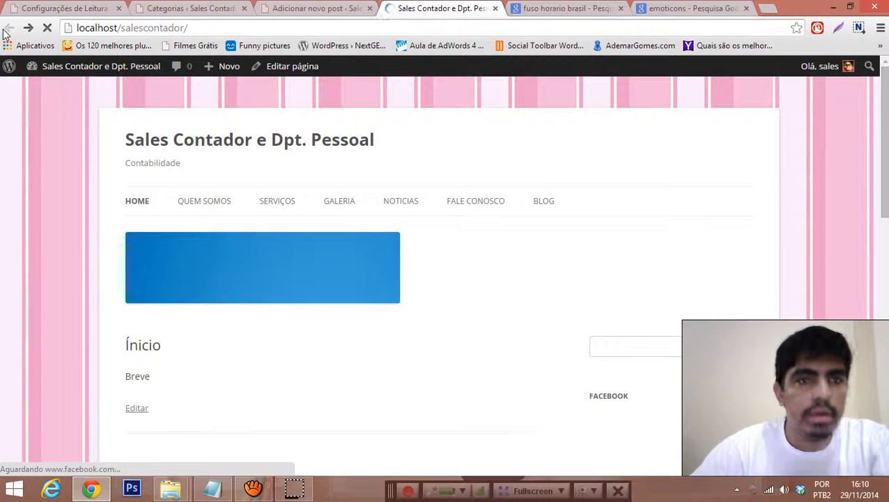
pyautogui.click(410, 208)
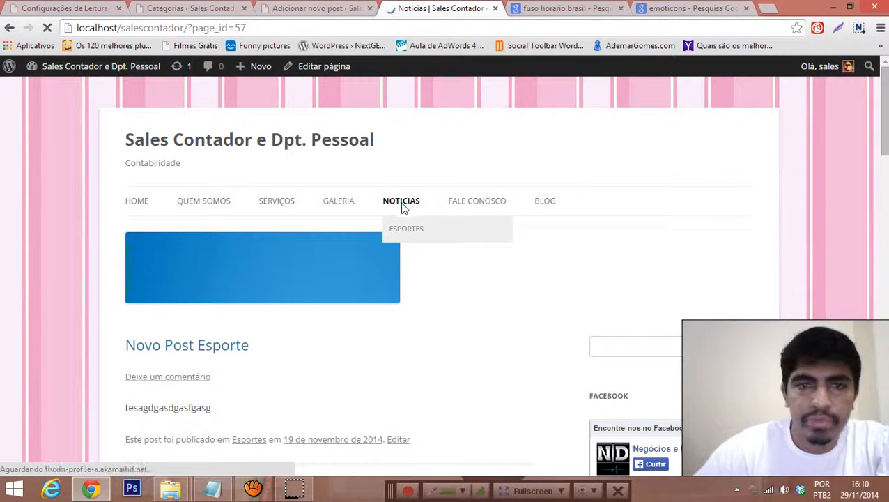
pyautogui.scroll(-3, 401, 206)
pyautogui.scroll(3, 401, 207)
# Step: Recheck the posts page option in the reading settings and browse the posts on the live site's Noticias page
pyautogui.click(64, 8)
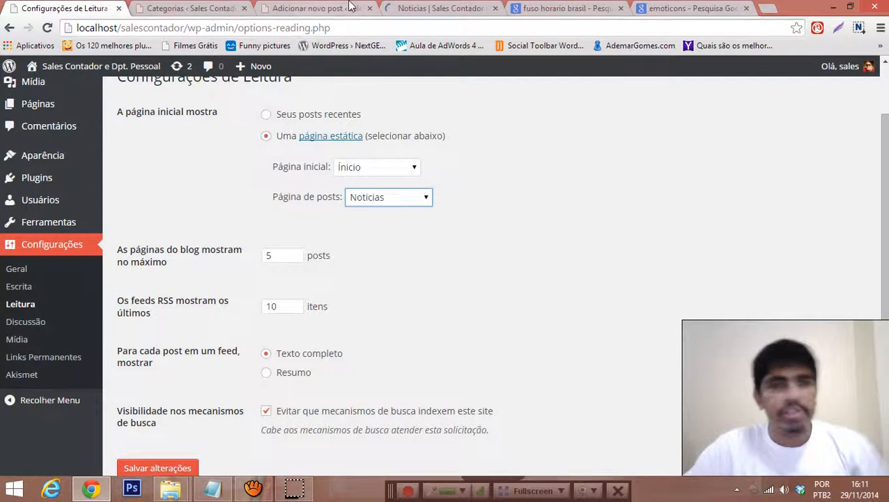
pyautogui.click(439, 7)
pyautogui.scroll(-2, 177, 276)
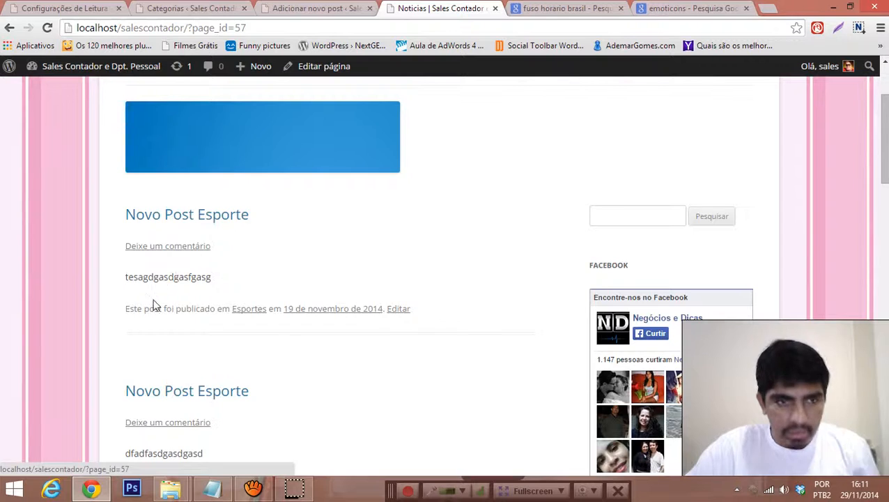
pyautogui.scroll(-9, 155, 305)
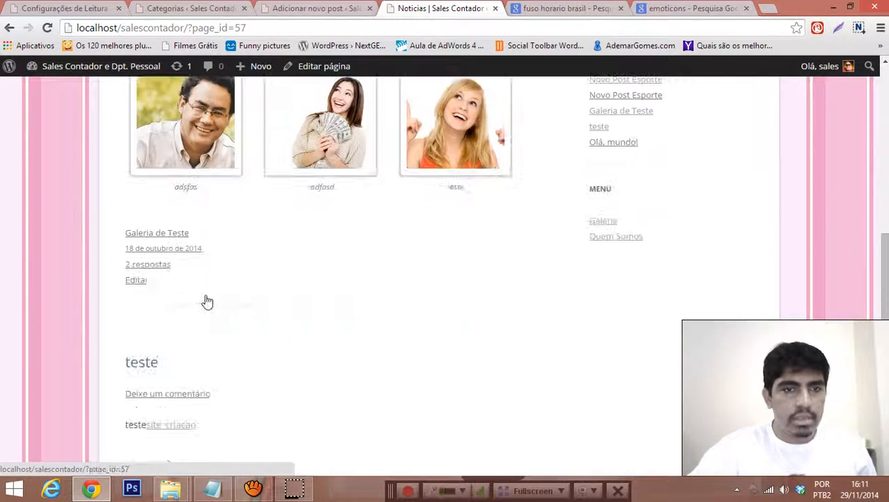
# Step: Look through the posts on the live site's Noticias page from the newest entry down to the older-posts link
pyautogui.scroll(-10, 188, 300)
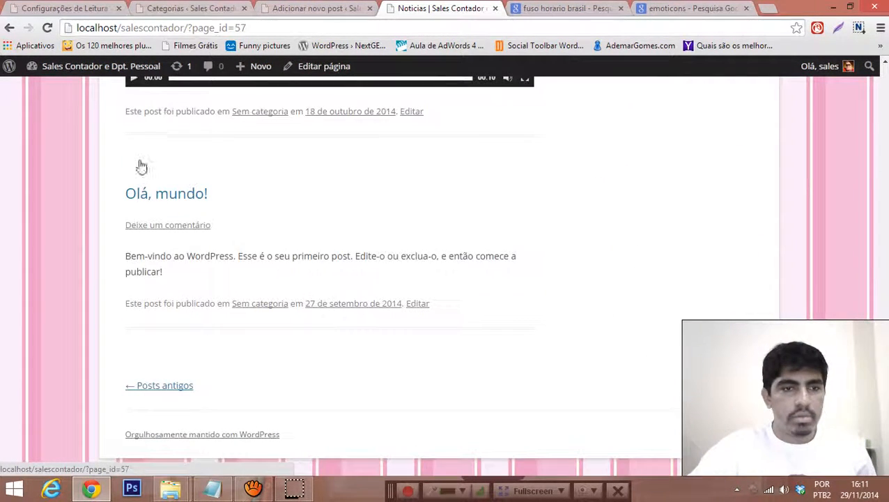
pyautogui.scroll(9, 198, 301)
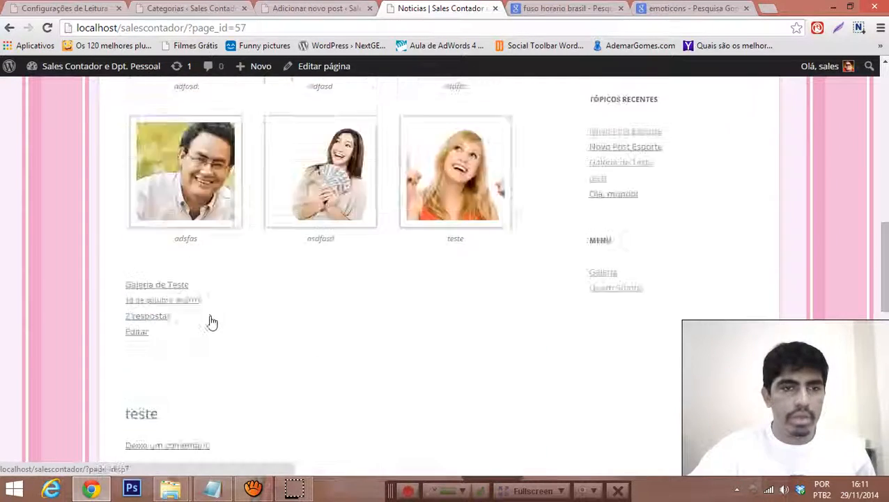
pyautogui.scroll(2, 212, 322)
pyautogui.scroll(-3, 139, 246)
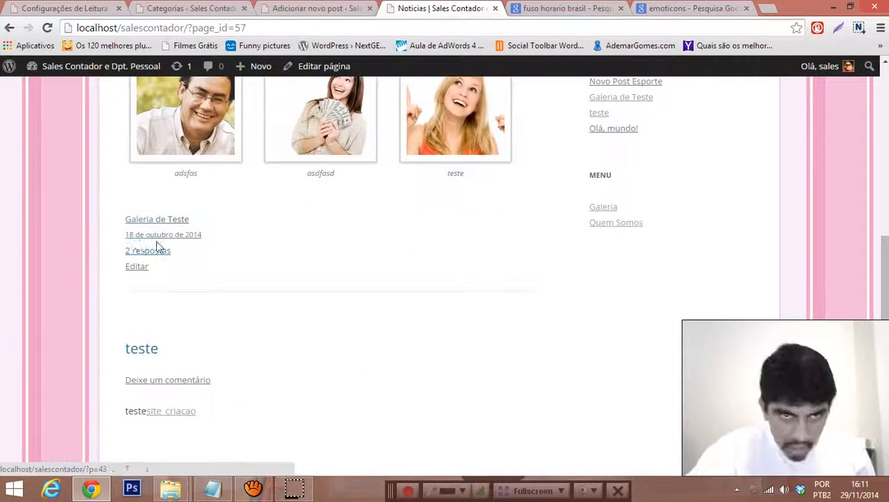
pyautogui.scroll(10, 292, 283)
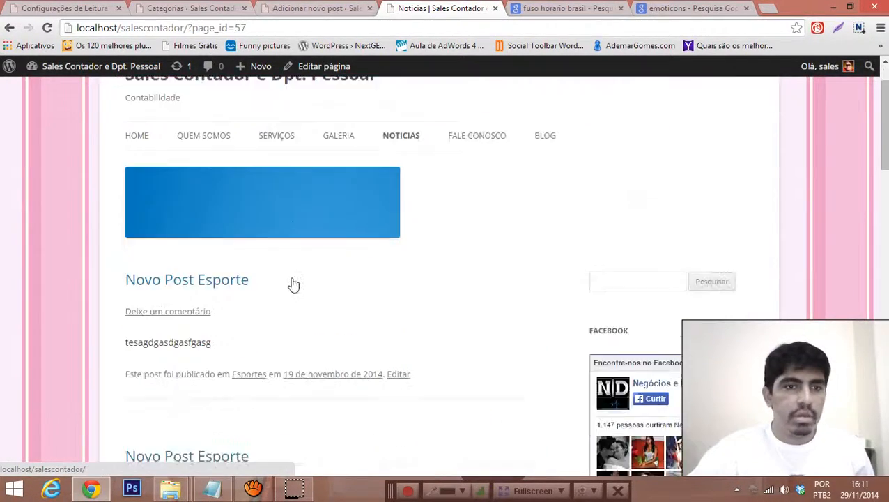
pyautogui.scroll(-15, 294, 283)
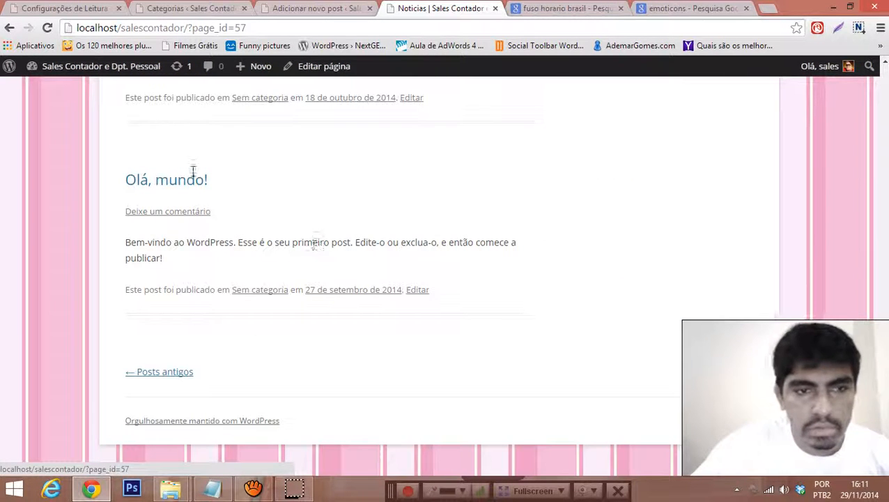
# Step: Return to the reading settings and check the maximum number of posts shown on blog pages
pyautogui.click(146, 8)
pyautogui.click(103, 8)
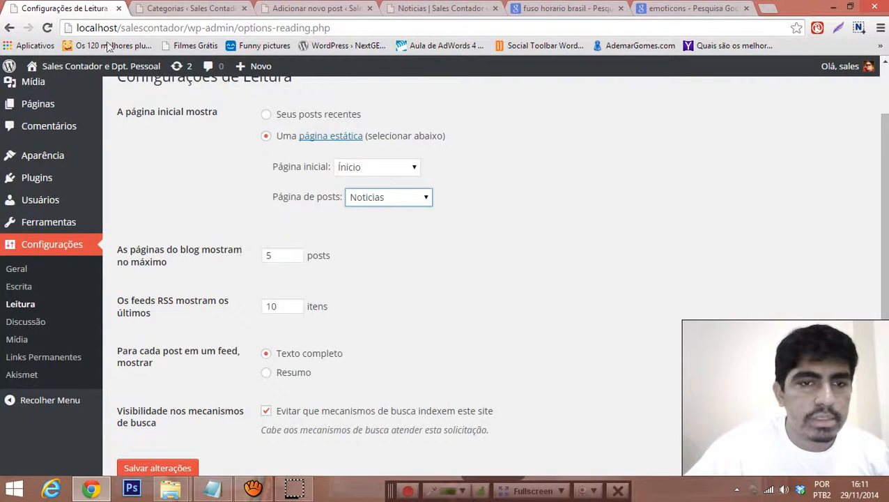
pyautogui.scroll(-1, 293, 194)
pyautogui.doubleClick(282, 195)
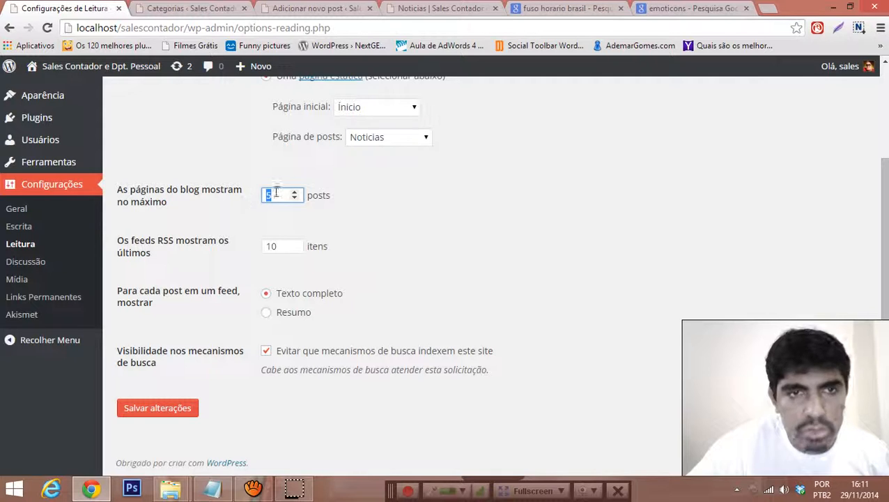
pyautogui.click(457, 194)
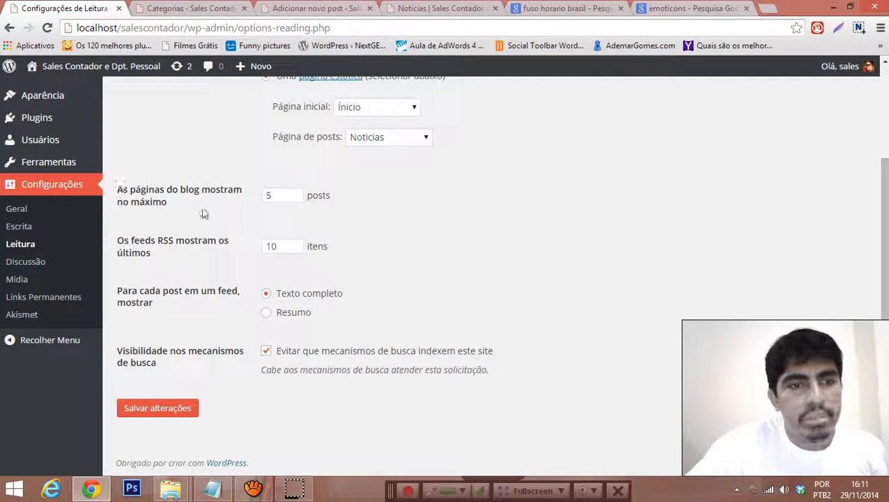
# Step: Open the list of all posts in a separate tab and go back to the reading settings
pyautogui.scroll(2, 223, 251)
pyautogui.moveTo(40, 123)
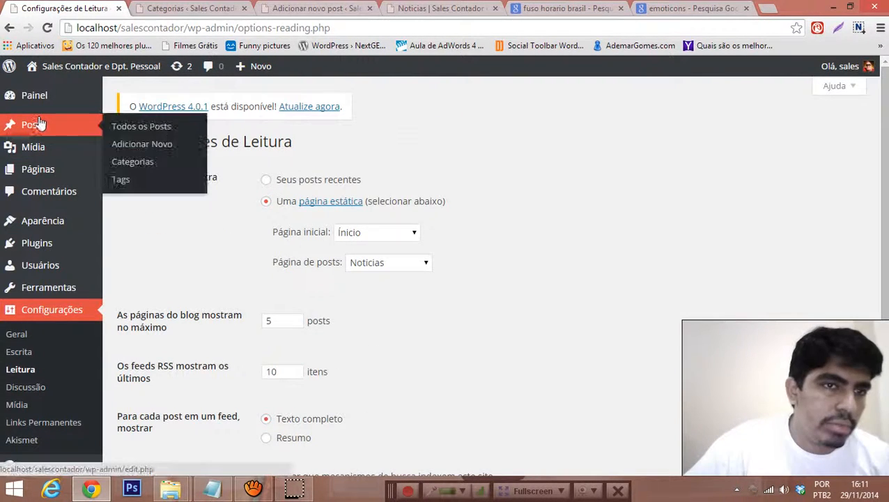
pyautogui.middleClick(131, 131)
pyautogui.click(181, 10)
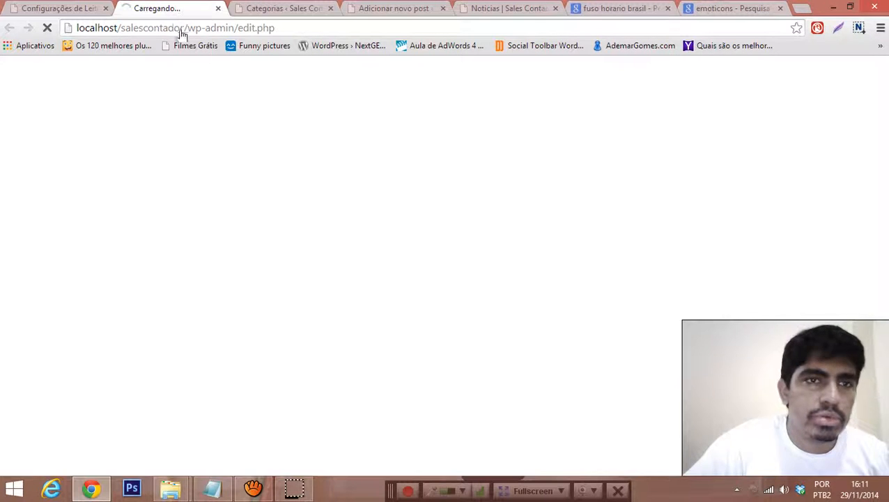
pyautogui.click(67, 8)
# Step: Examine the blog page post limit and the RSS feed item setting in the reading settings
pyautogui.scroll(-2, 360, 309)
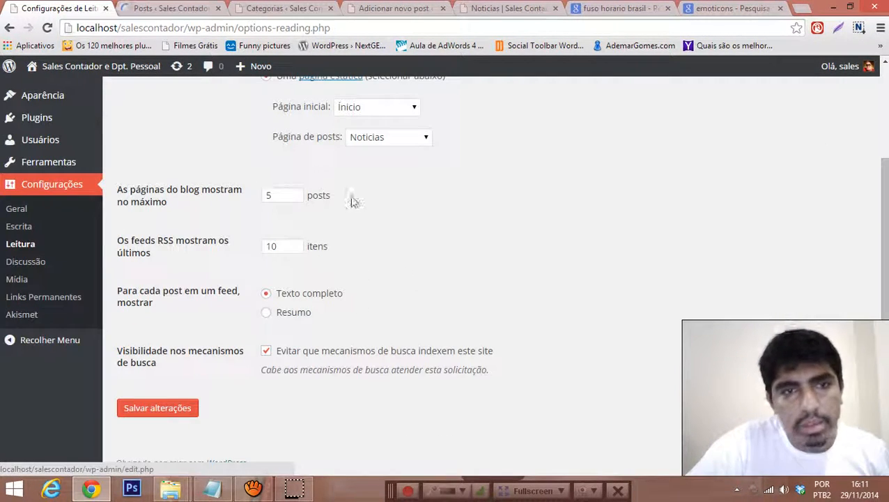
pyautogui.moveTo(276, 195); pyautogui.dragTo(247, 201)
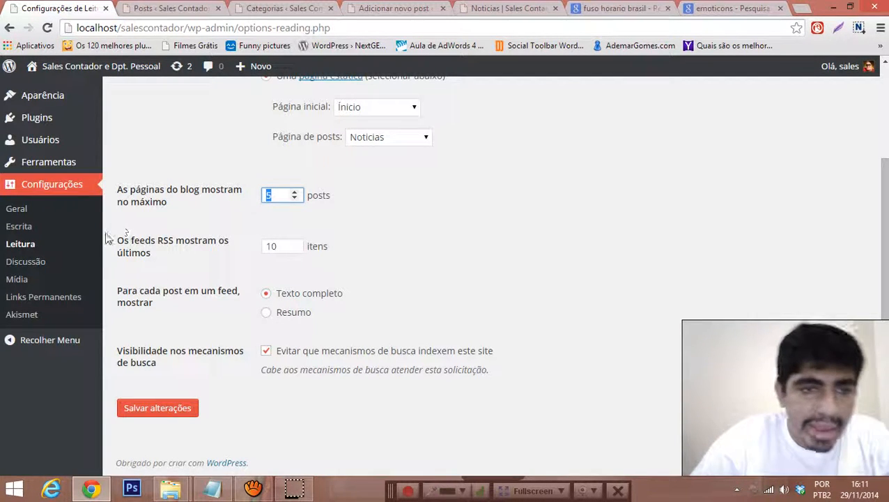
pyautogui.moveTo(120, 246); pyautogui.dragTo(179, 258)
pyautogui.click(180, 259)
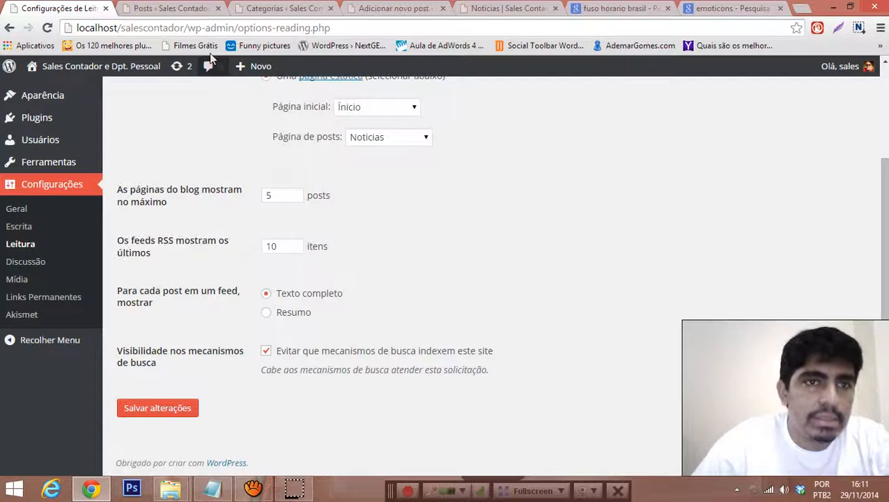
# Step: Copy the site's base address and try to open its RSS feed at localhost/salescontador/rss in a new tab
pyautogui.moveTo(185, 28); pyautogui.dragTo(75, 28)
pyautogui.hotkey('ctrl', 'c')
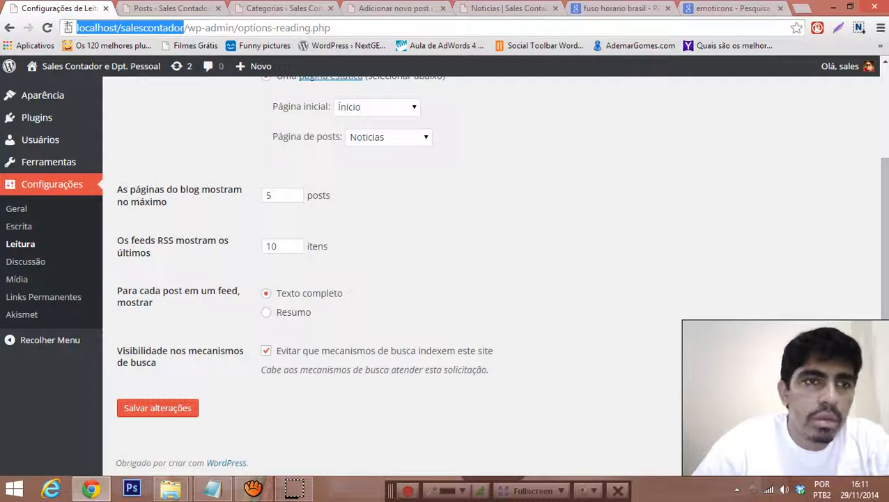
pyautogui.click(800, 8)
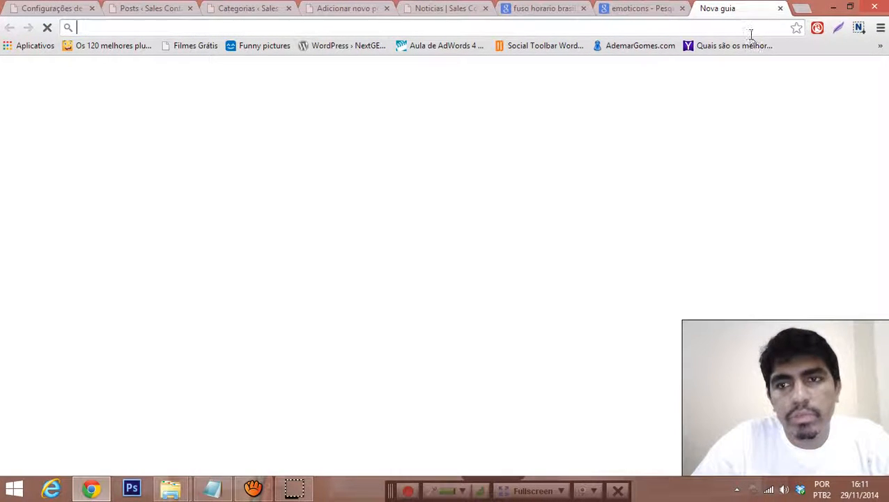
pyautogui.hotkey('ctrl', 'v')
pyautogui.write('/rss')
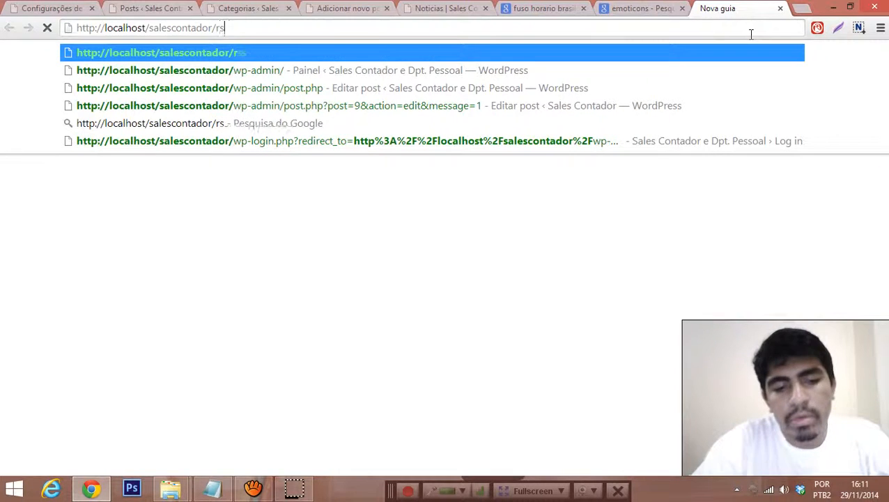
pyautogui.press('Return')
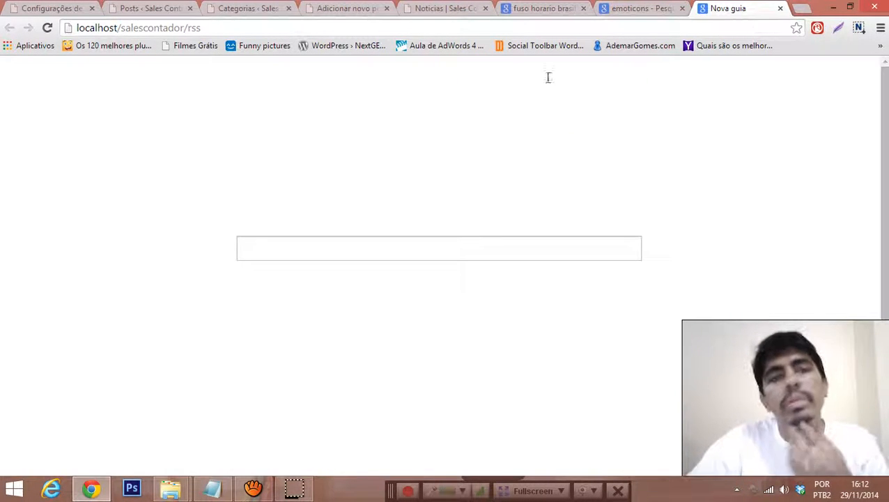
# Step: Try to open the site's feed at localhost/salescontador/feed instead
pyautogui.doubleClick(193, 28)
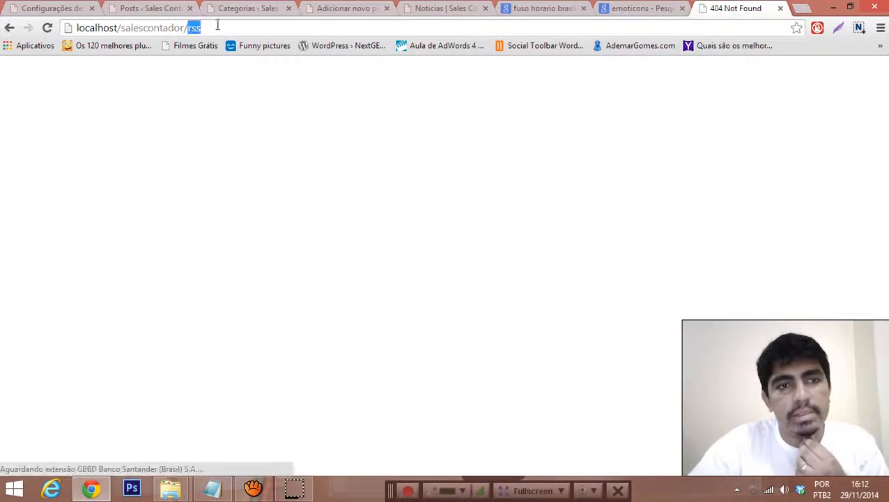
pyautogui.press('BackSpace')
pyautogui.write('feed')
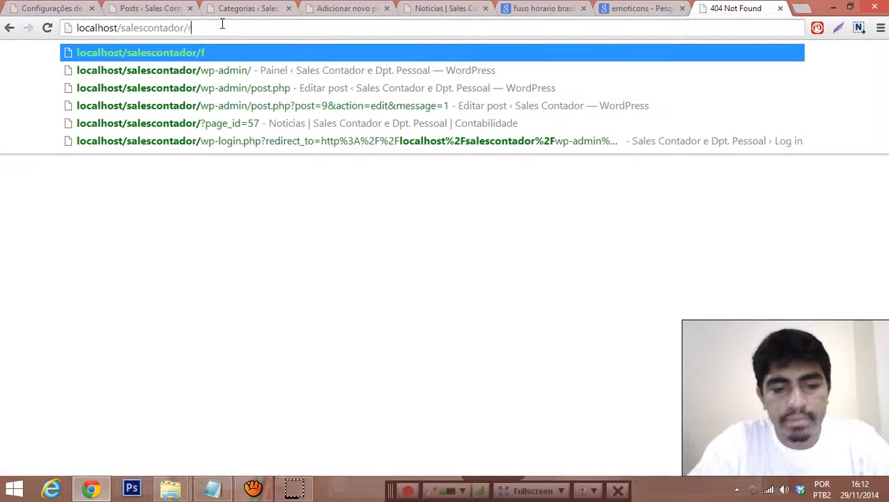
pyautogui.press('Return')
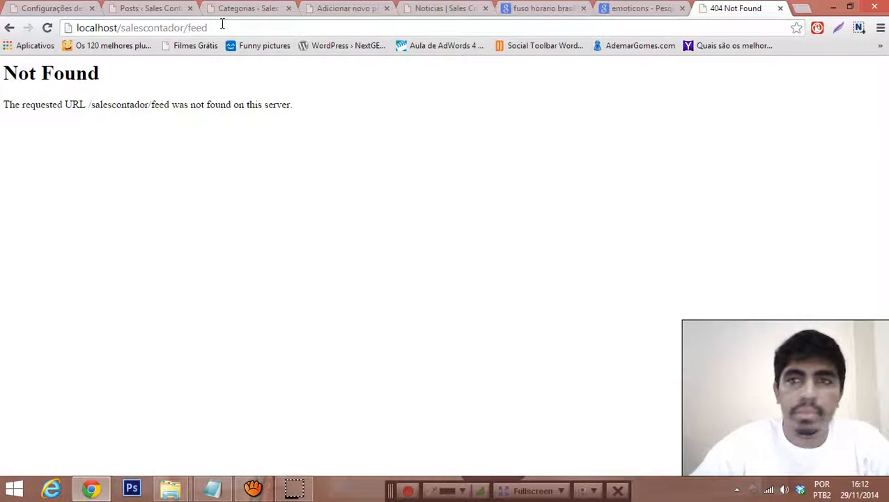
pyautogui.moveTo(184, 28); pyautogui.dragTo(210, 29)
pyautogui.click(212, 30)
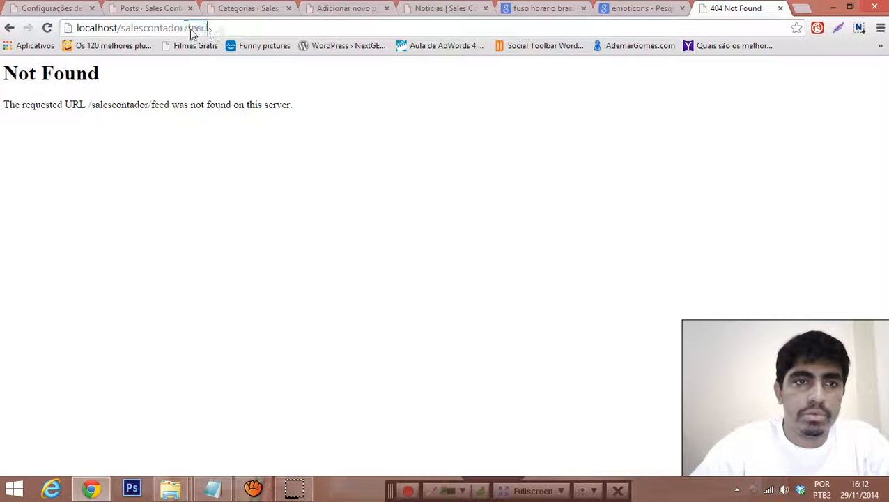
pyautogui.doubleClick(194, 29)
pyautogui.click(214, 25)
pyautogui.click(216, 24)
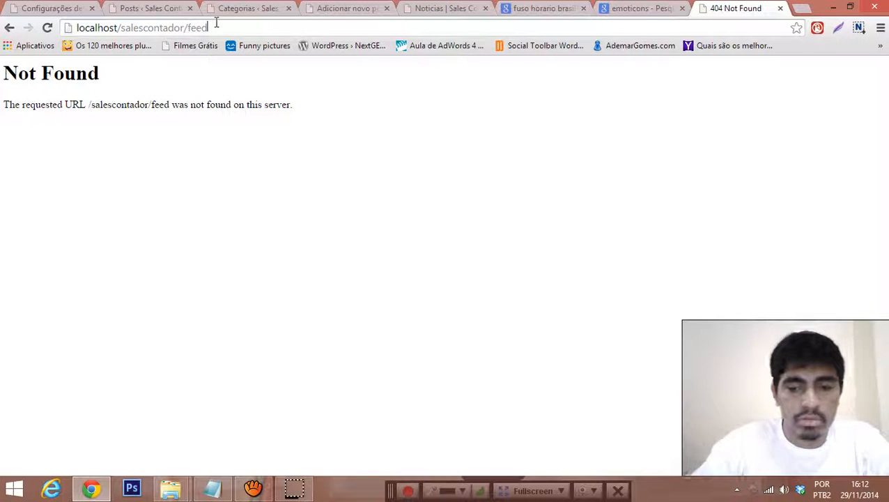
pyautogui.write('.')
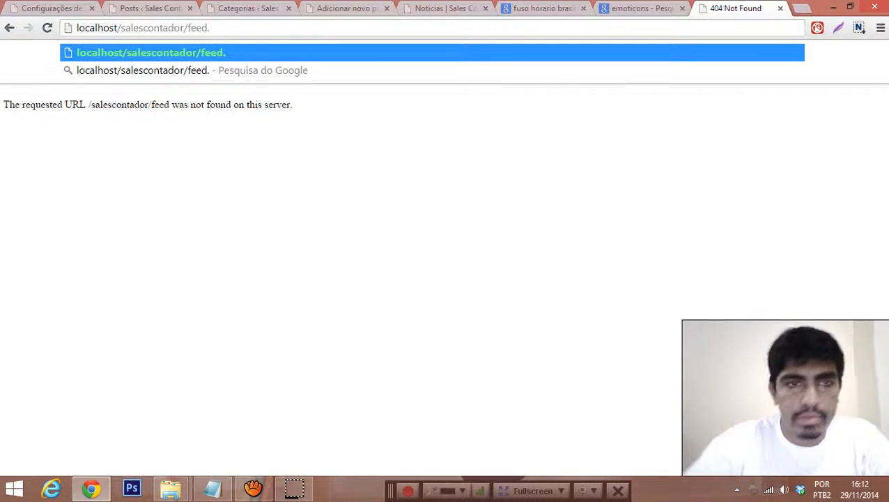
pyautogui.click(253, 488)
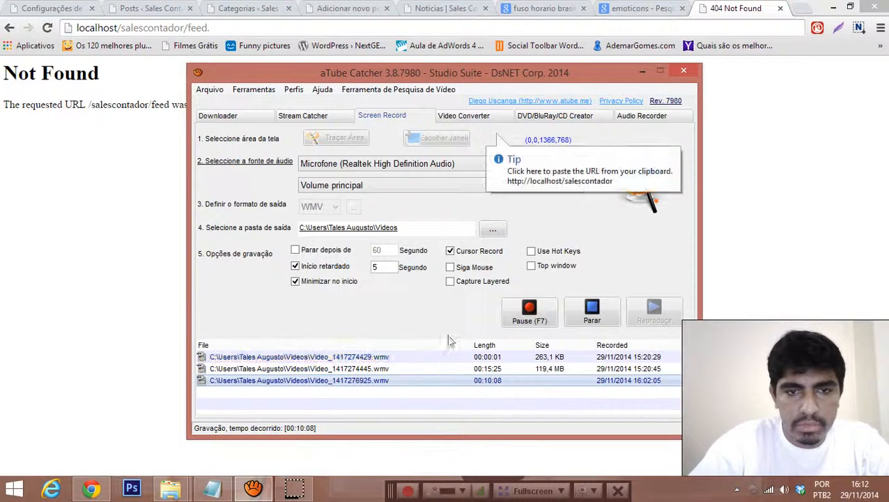
pyautogui.click(524, 313)
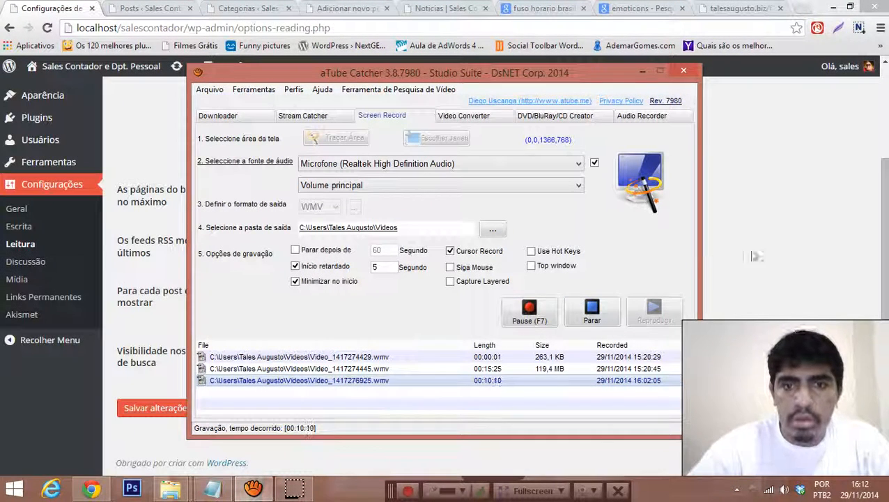
pyautogui.click(758, 254)
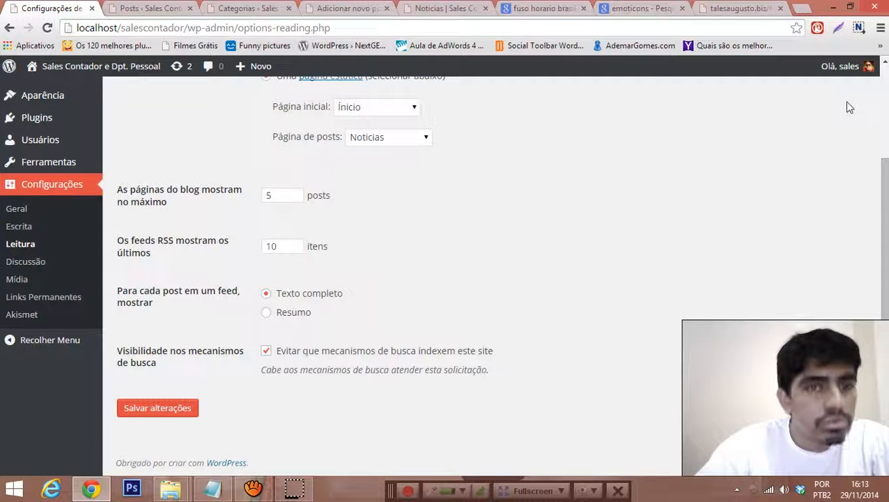
# Step: Switch to the example blog's feed page and examine its address and the items listed in the XML
pyautogui.click(733, 7)
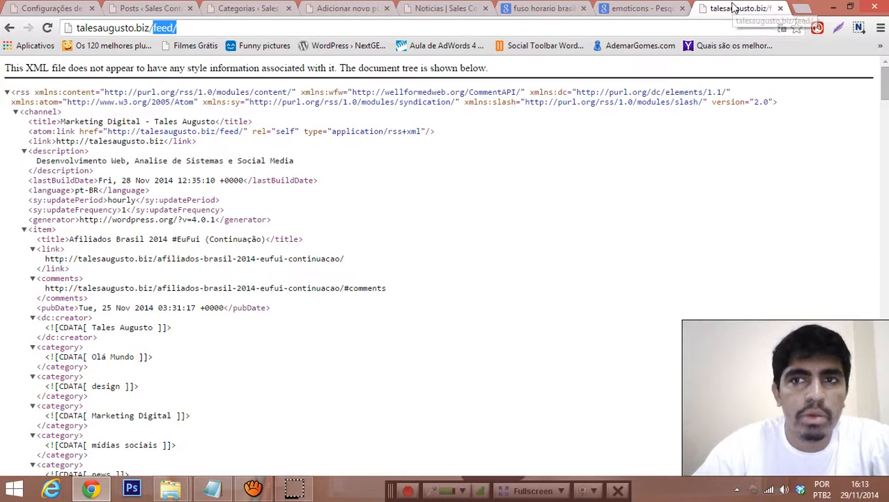
pyautogui.click(157, 28)
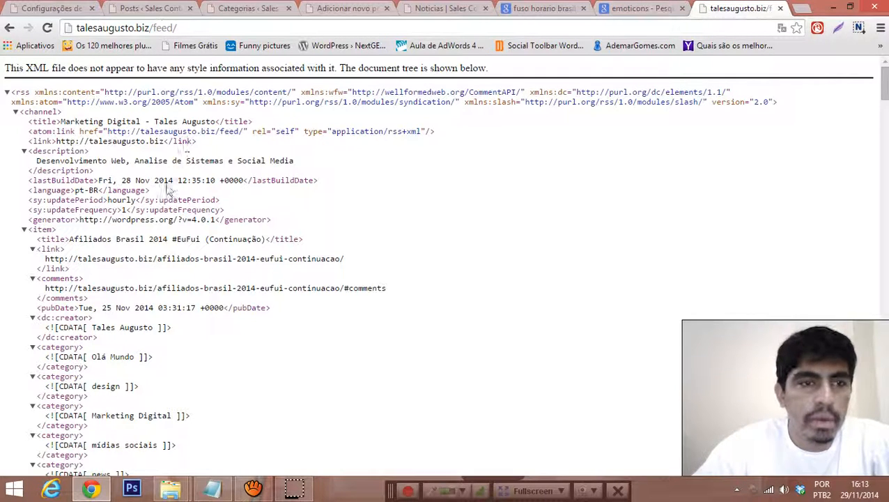
pyautogui.scroll(-4, 101, 223)
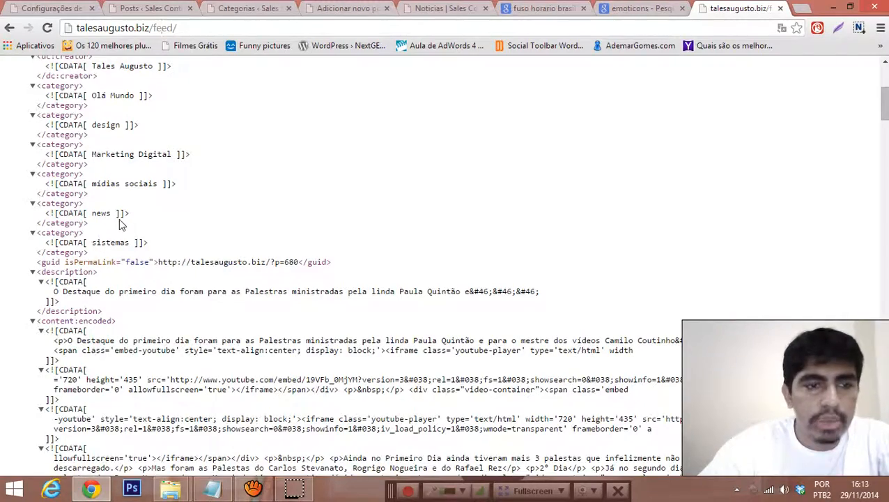
pyautogui.scroll(-10, 119, 224)
pyautogui.scroll(-15, 122, 226)
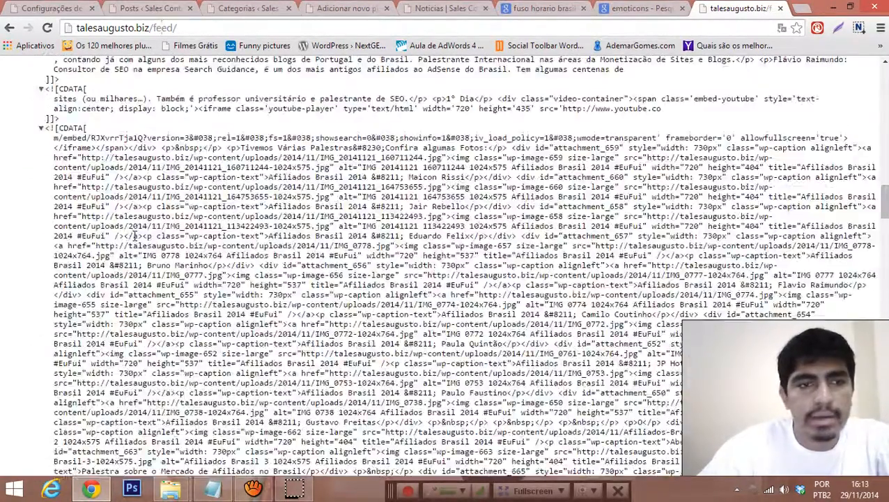
pyautogui.scroll(-15, 160, 260)
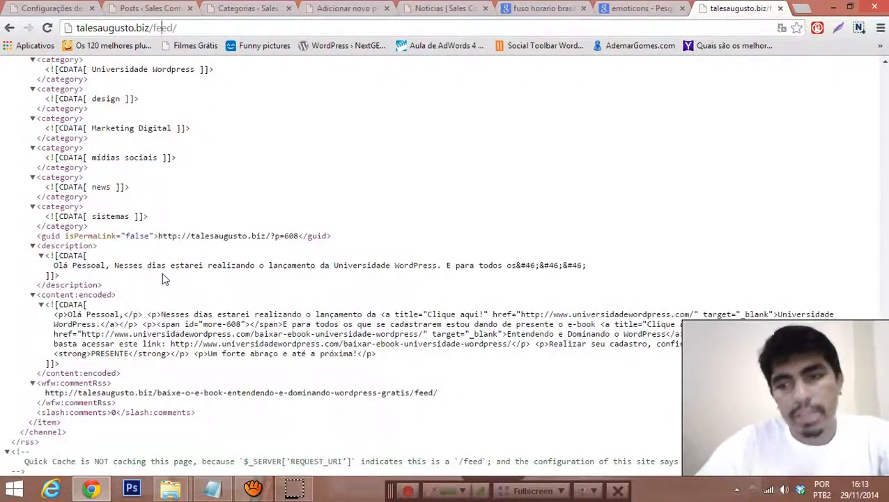
pyautogui.scroll(10, 162, 275)
pyautogui.scroll(15, 165, 277)
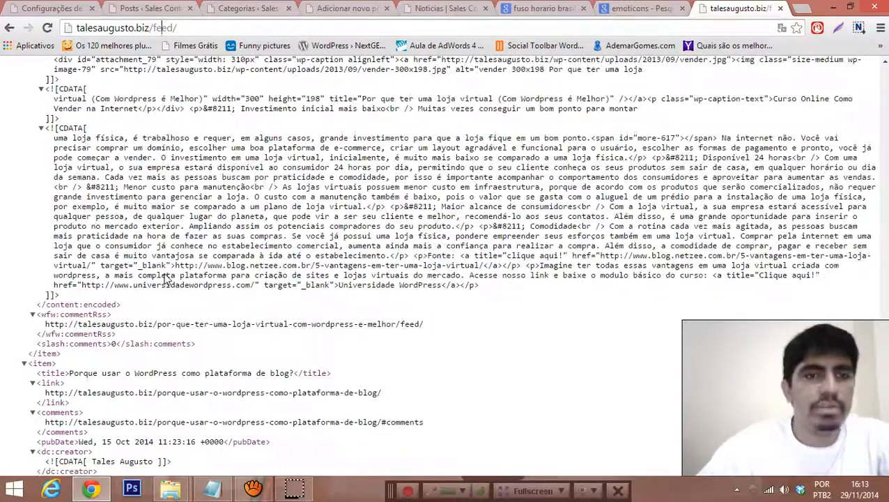
pyautogui.scroll(15, 165, 277)
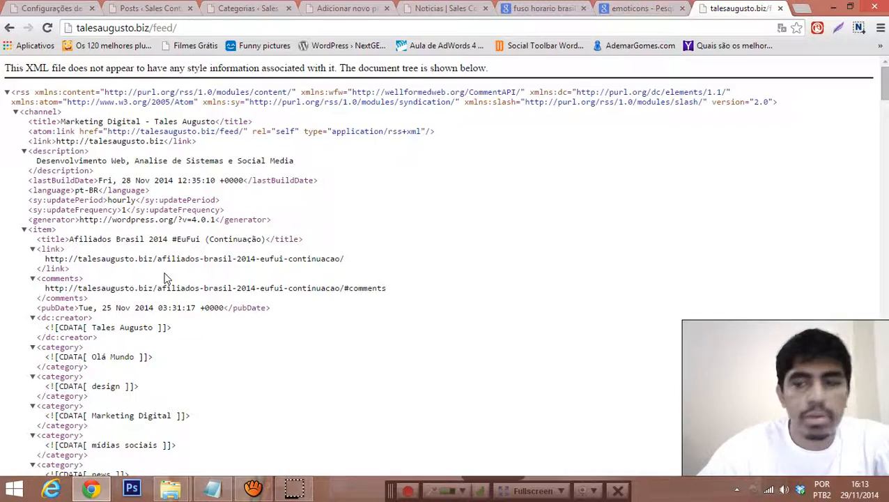
pyautogui.scroll(-15, 278, 224)
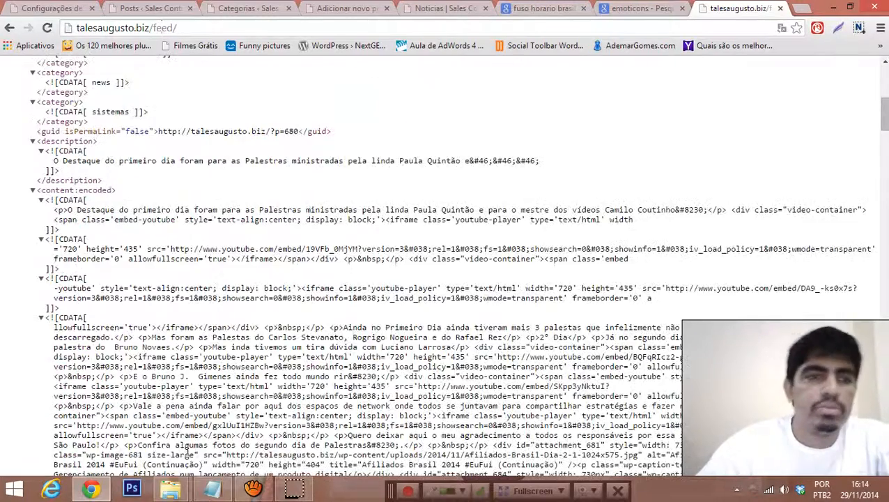
pyautogui.scroll(-20, 226, 437)
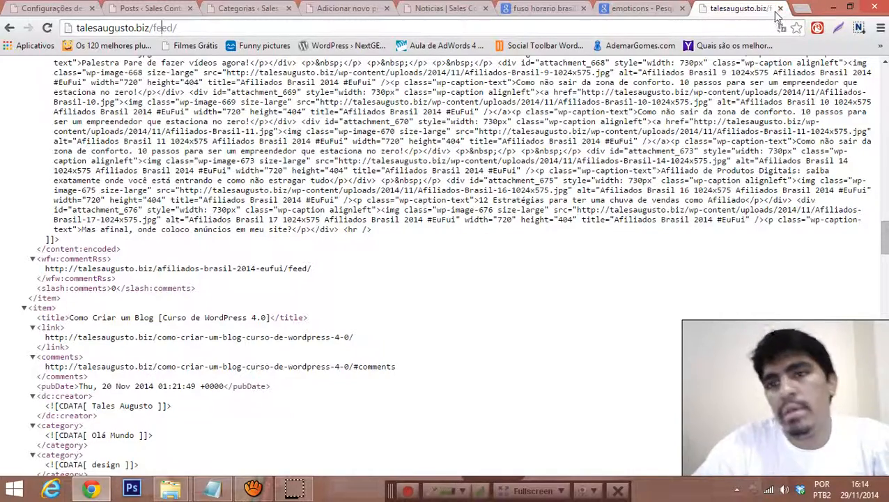
# Step: Close the example feed page and, in the reading settings, disable the option that prevents search engines from indexing the site
pyautogui.click(782, 9)
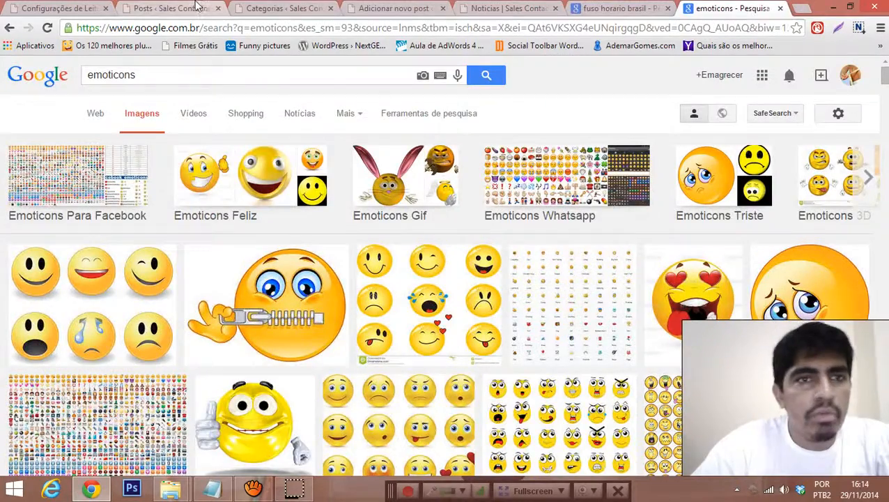
pyautogui.click(184, 8)
pyautogui.click(267, 8)
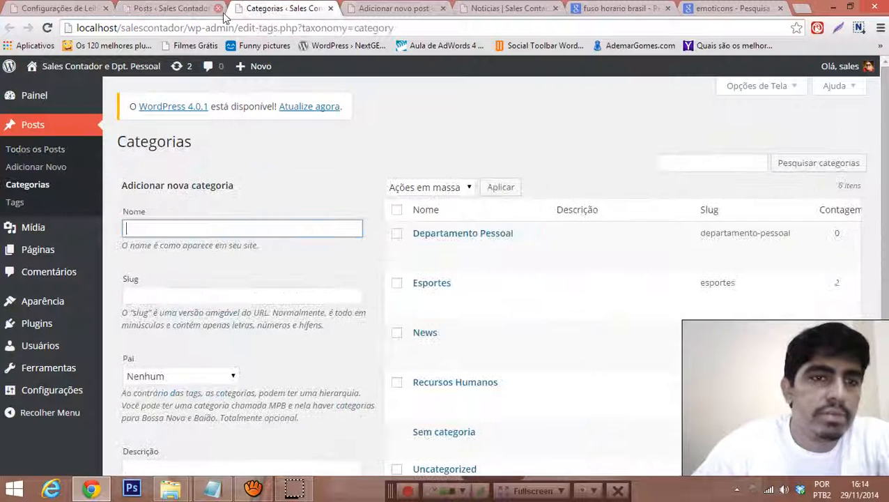
pyautogui.click(58, 9)
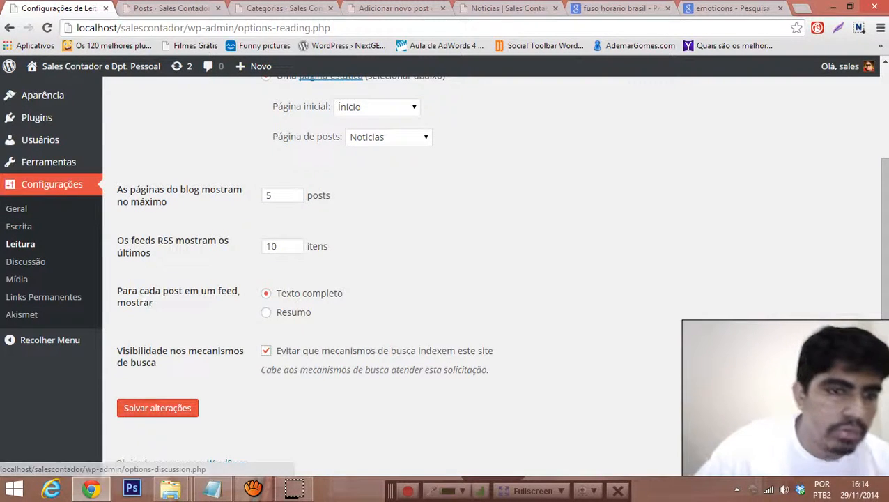
pyautogui.click(267, 352)
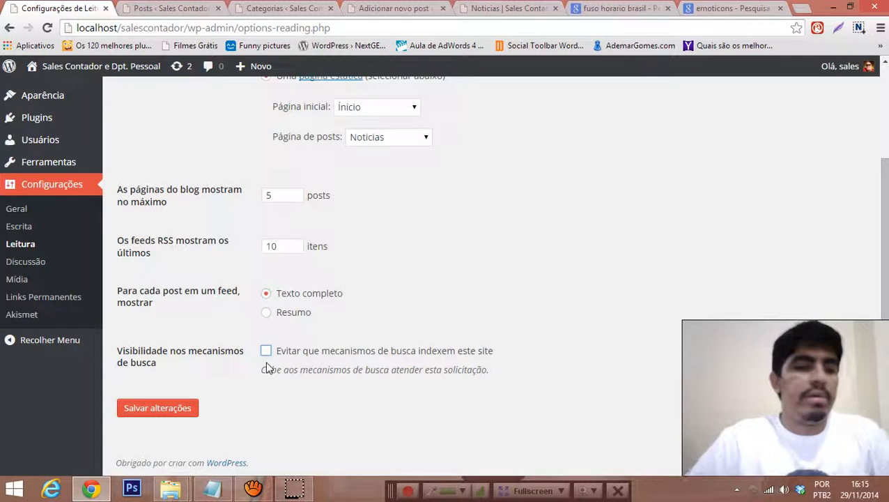
# Step: Open the discussion settings and examine the default post options, other comment settings and email notification options
pyautogui.click(25, 267)
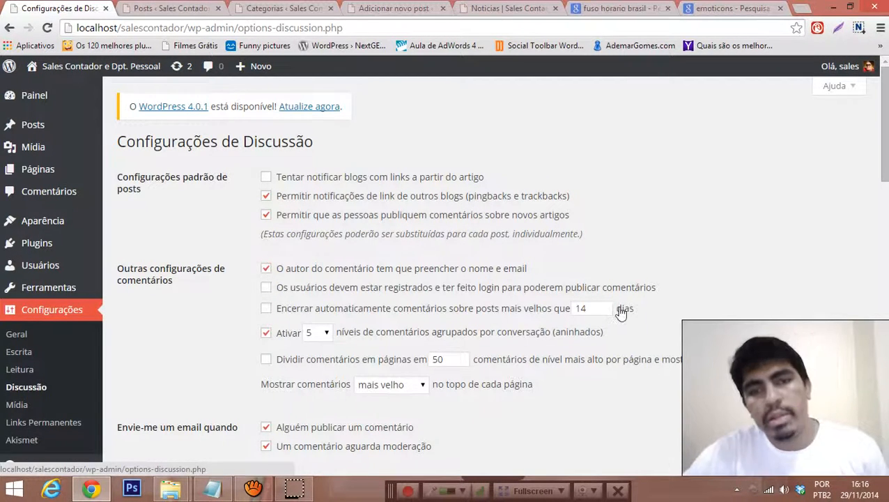
pyautogui.click(266, 216)
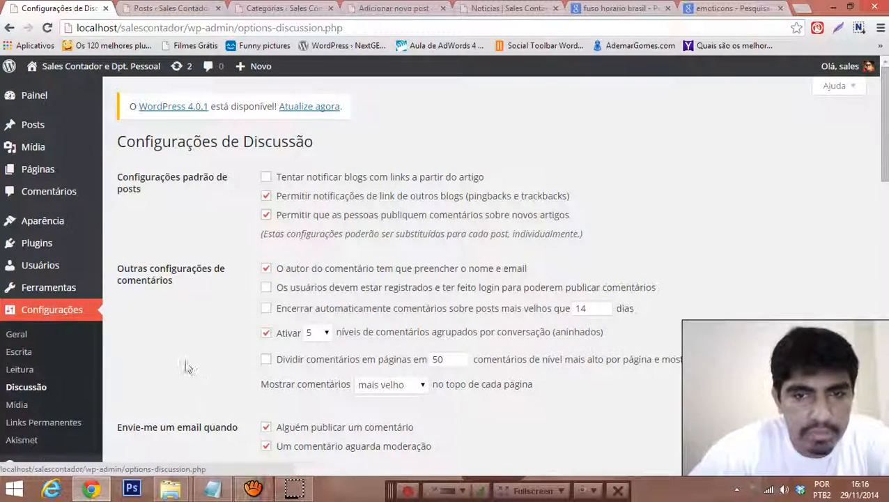
pyautogui.scroll(-1, 187, 361)
pyautogui.scroll(-1, 187, 362)
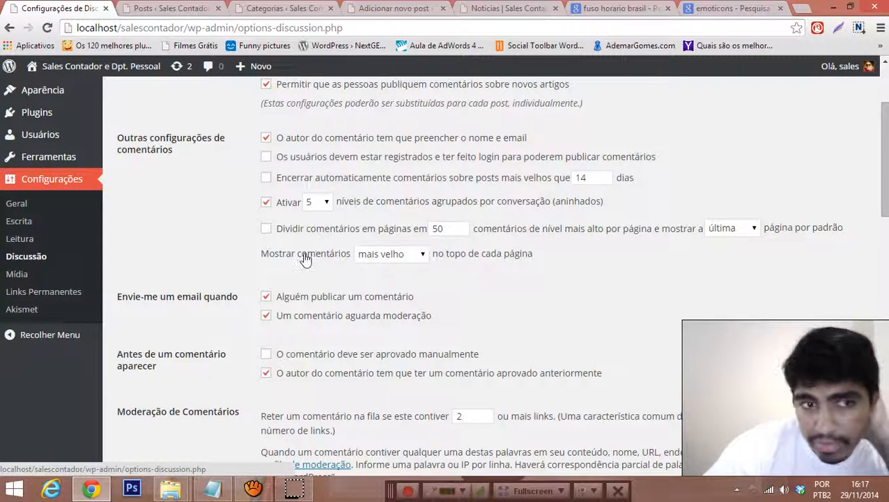
pyautogui.scroll(-1, 293, 265)
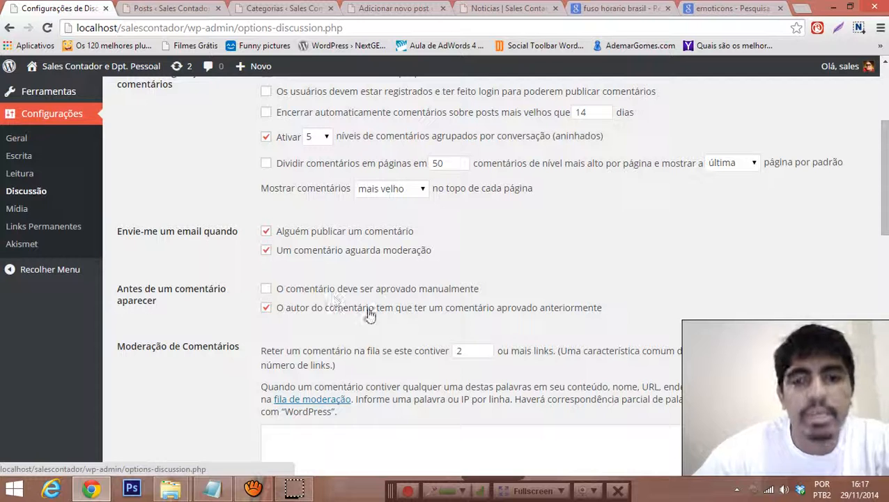
# Step: Toggle manual comment approval on and back off, and examine the comment moderation and blacklist fields
pyautogui.click(265, 291)
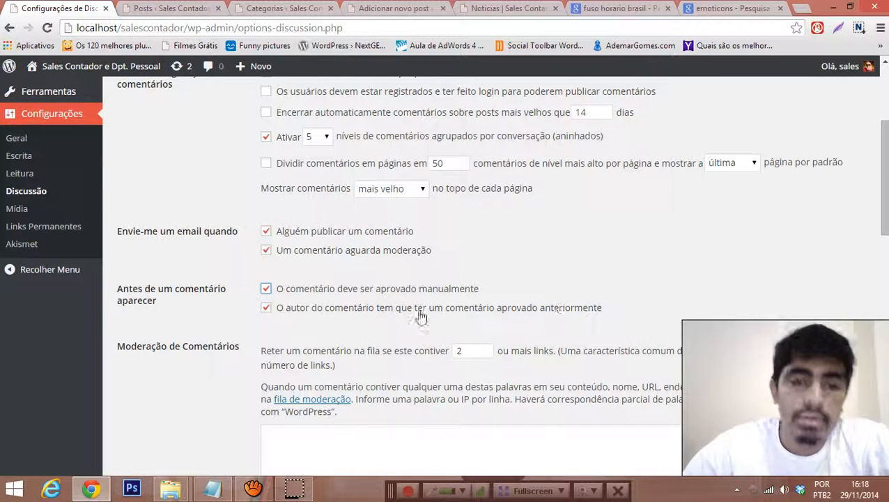
pyautogui.click(267, 291)
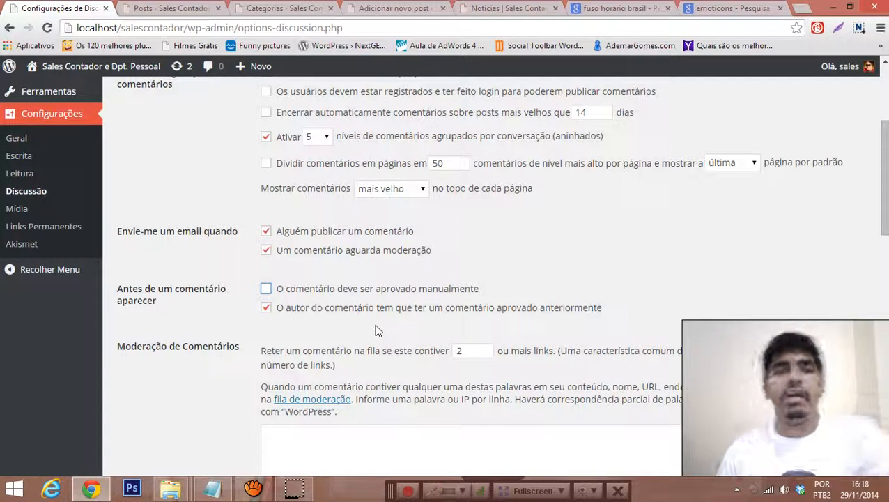
pyautogui.scroll(-1, 377, 330)
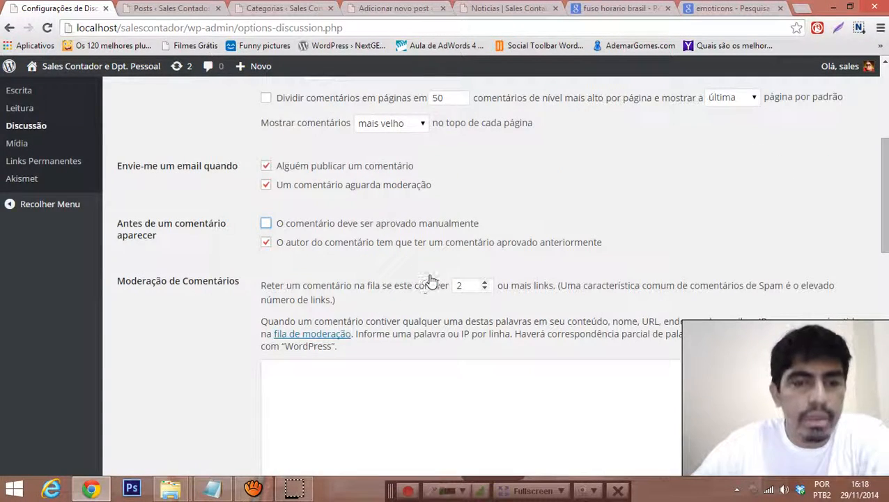
pyautogui.scroll(-1, 429, 279)
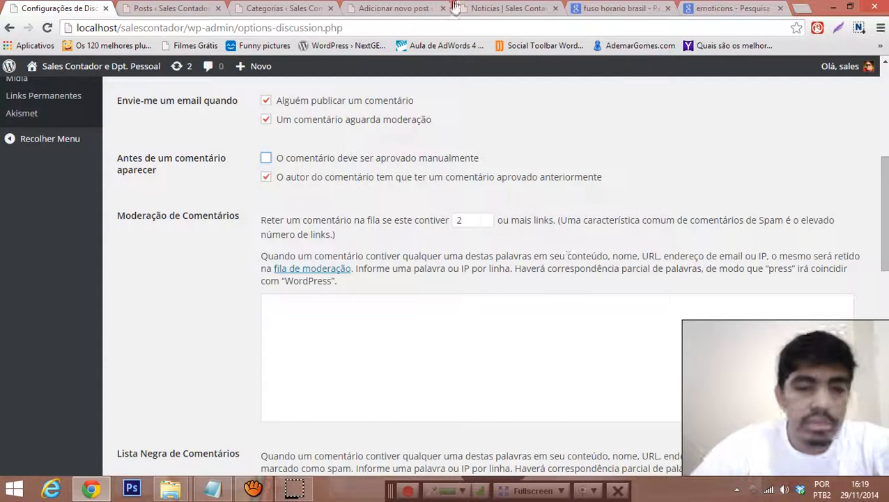
pyautogui.scroll(-1, 488, 279)
pyautogui.scroll(-5, 463, 401)
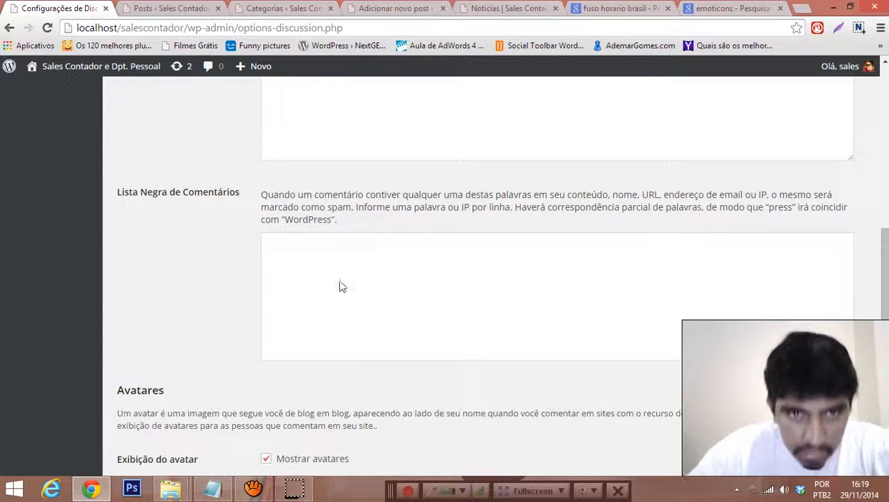
pyautogui.scroll(2, 341, 291)
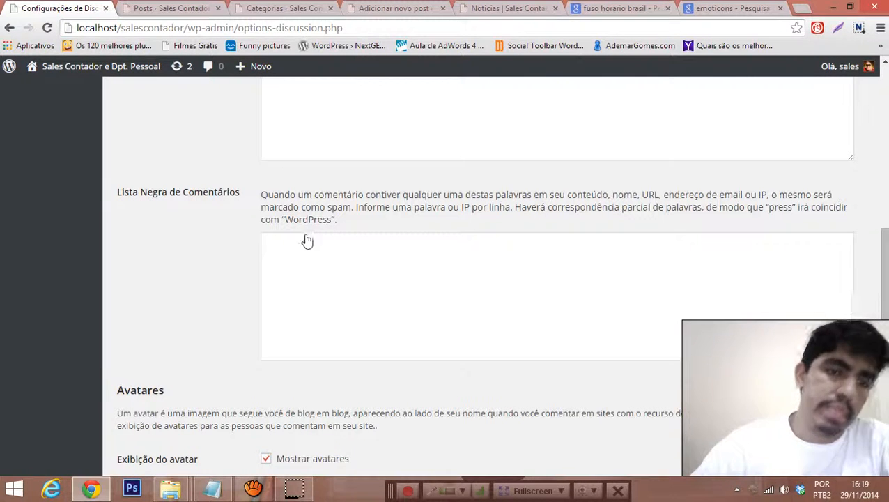
pyautogui.click(302, 261)
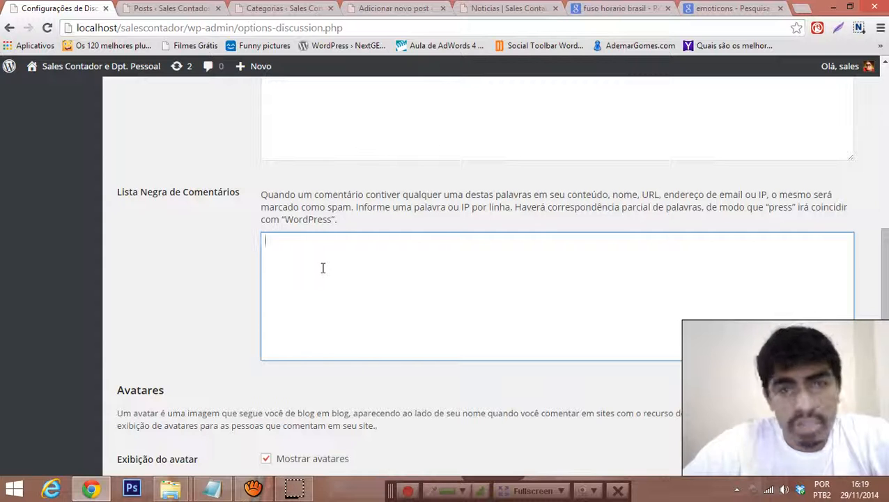
# Step: Review the avatar display and rating options, and select Logo do Gravatar as the default avatar
pyautogui.scroll(-4, 323, 267)
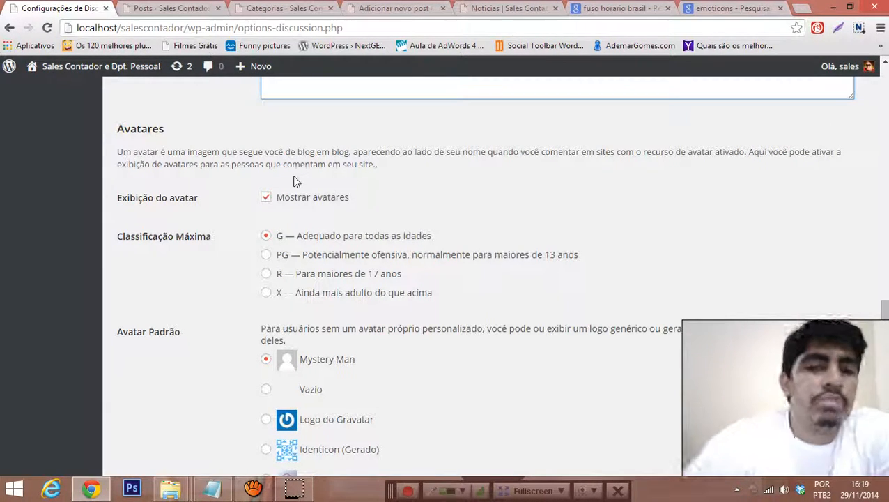
pyautogui.scroll(-1, 293, 185)
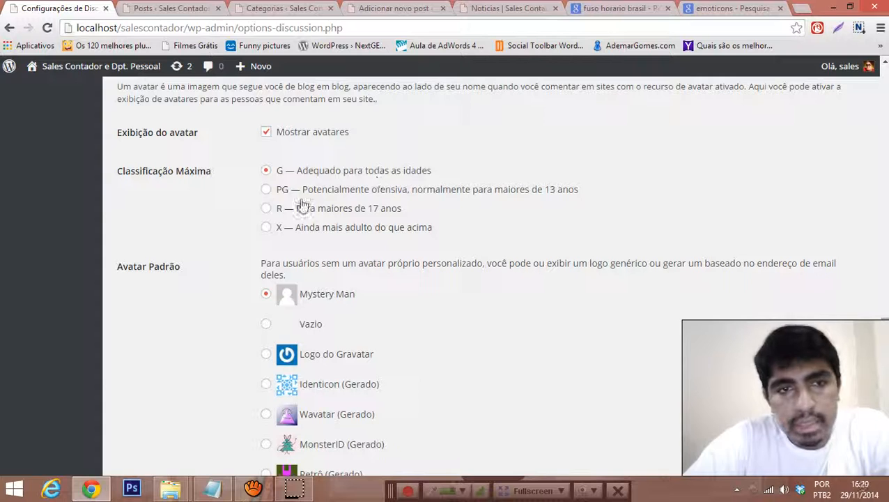
pyautogui.scroll(-2, 346, 190)
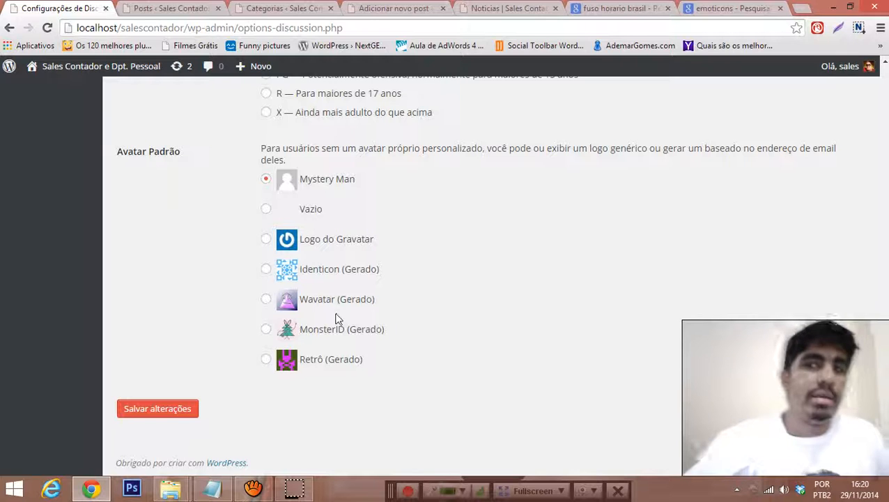
pyautogui.click(267, 240)
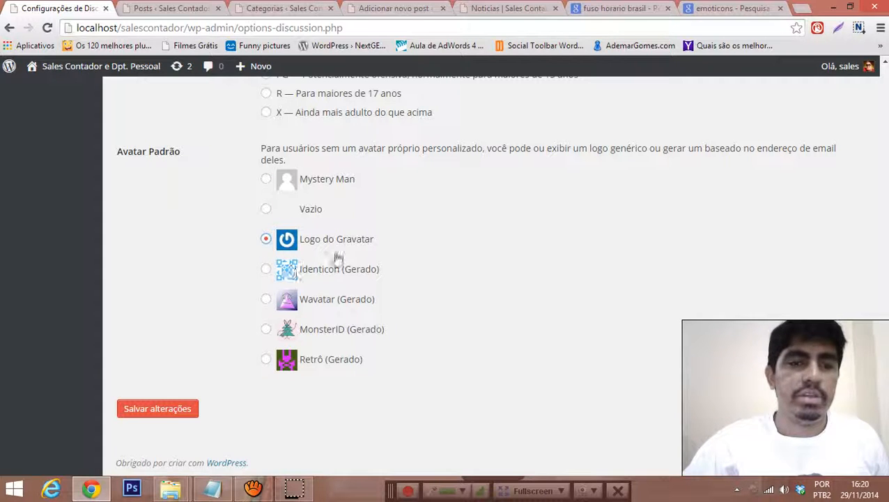
# Step: Search the web for gravatar in a new tab and open the Gravatar site at pt.gravatar.com
pyautogui.click(802, 9)
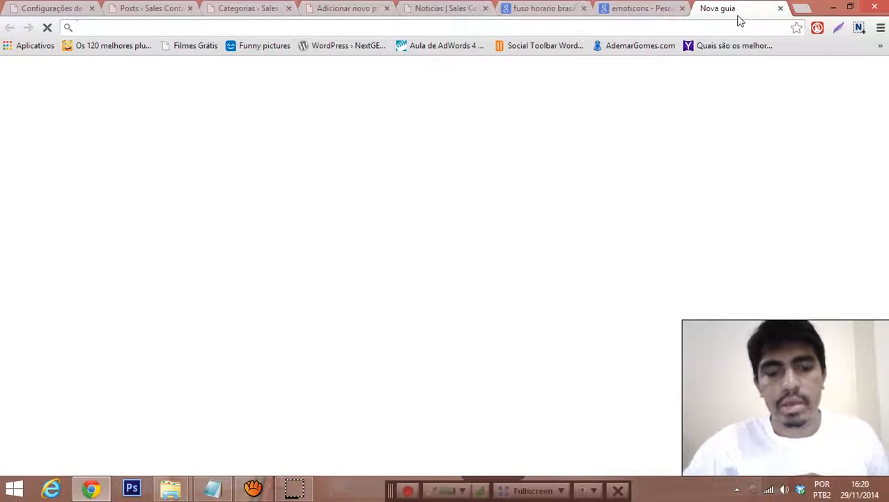
pyautogui.write('gra')
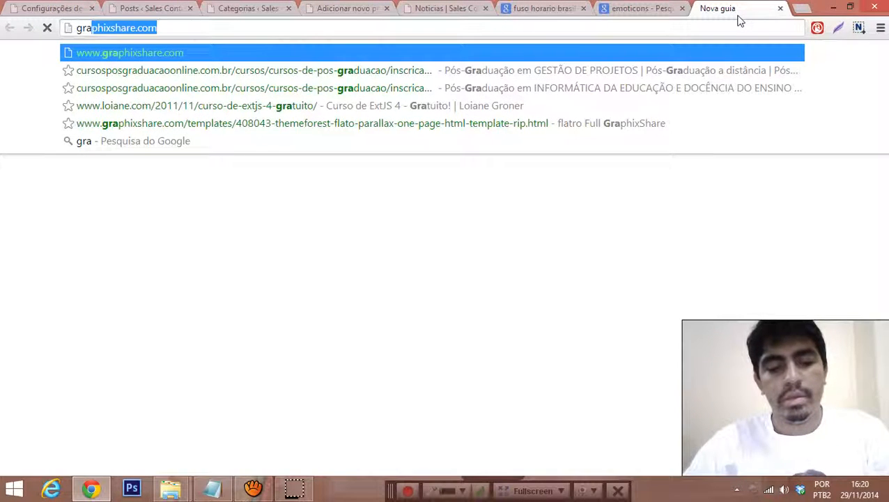
pyautogui.write('vatar&oq=gravatar&aqs=chrome..69i57j0l5.3480j0j7&sourceid=chrome&es_sm=93&ie=UTF-8')
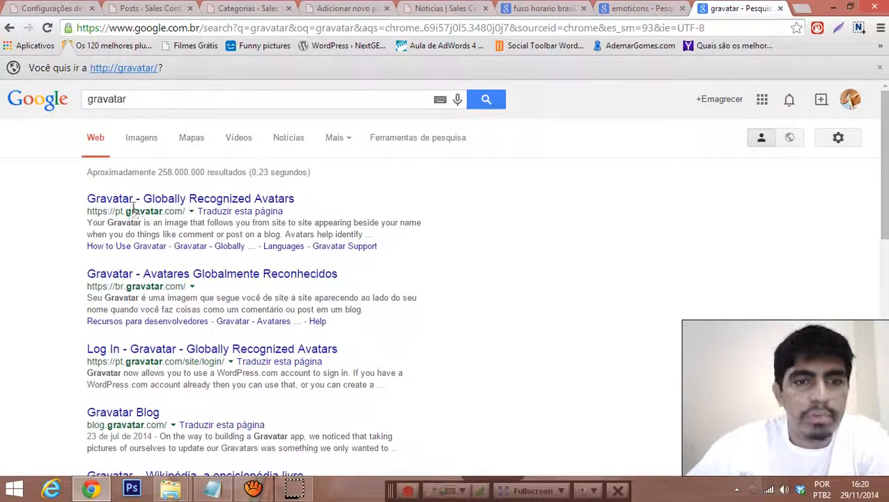
pyautogui.click(132, 200)
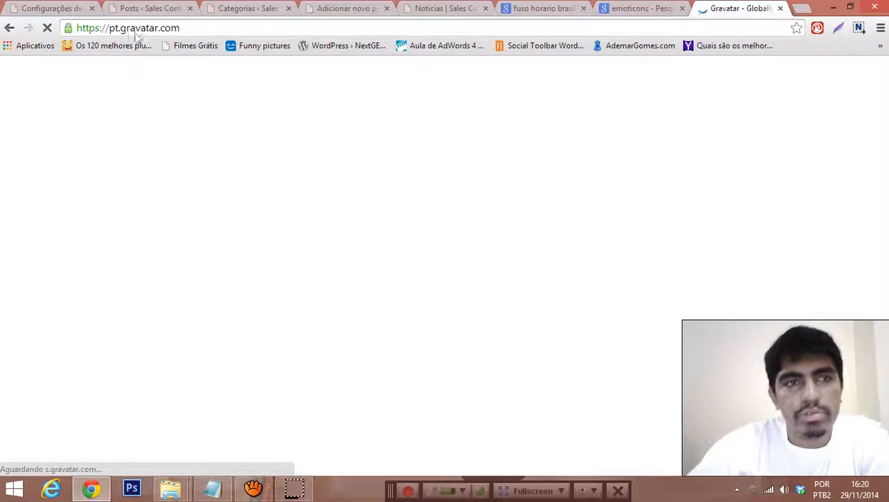
pyautogui.click(157, 7)
pyautogui.click(49, 9)
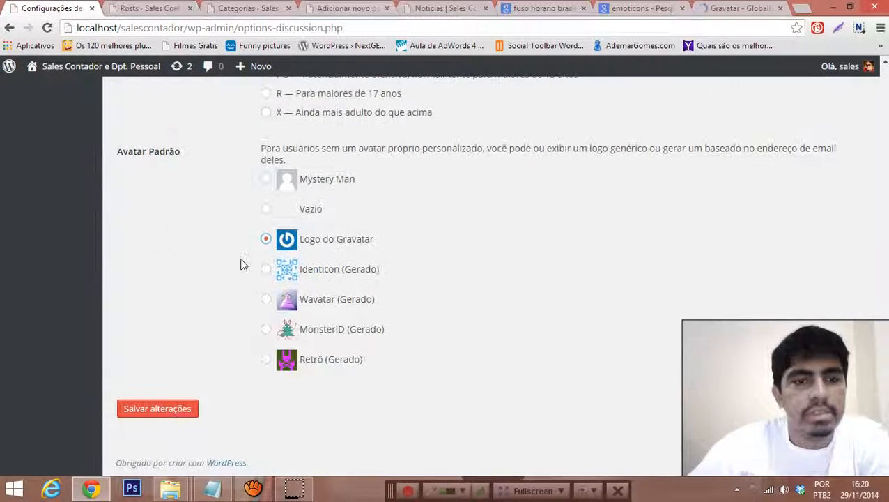
pyautogui.click(725, 5)
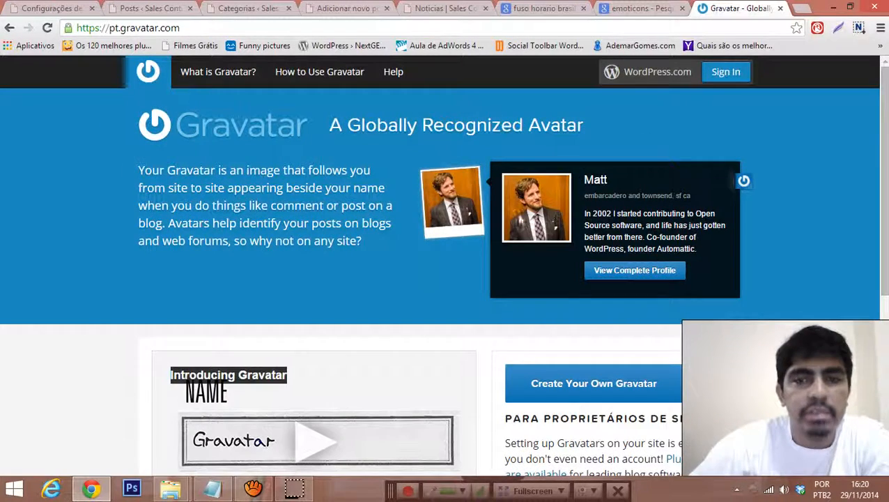
# Step: Examine the Gravatar home page and its How to Use Gravatar page, and open the sign-in page
pyautogui.scroll(-4, 491, 223)
pyautogui.scroll(5, 510, 222)
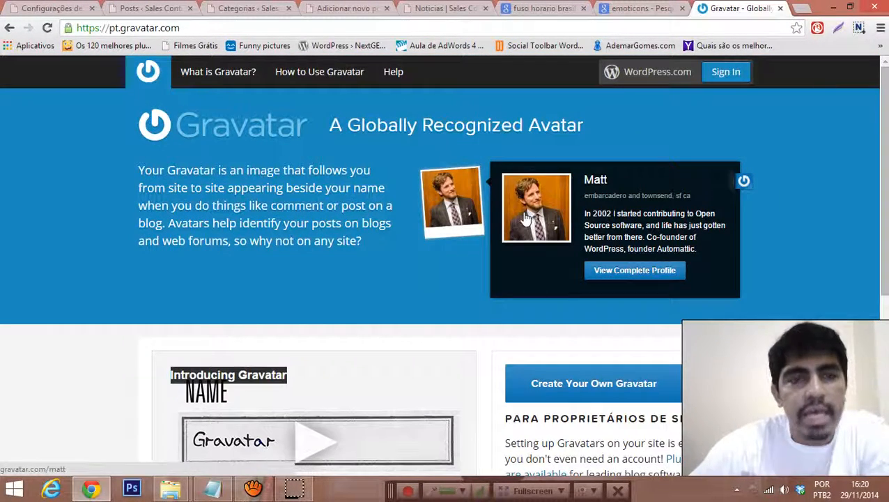
pyautogui.click(310, 79)
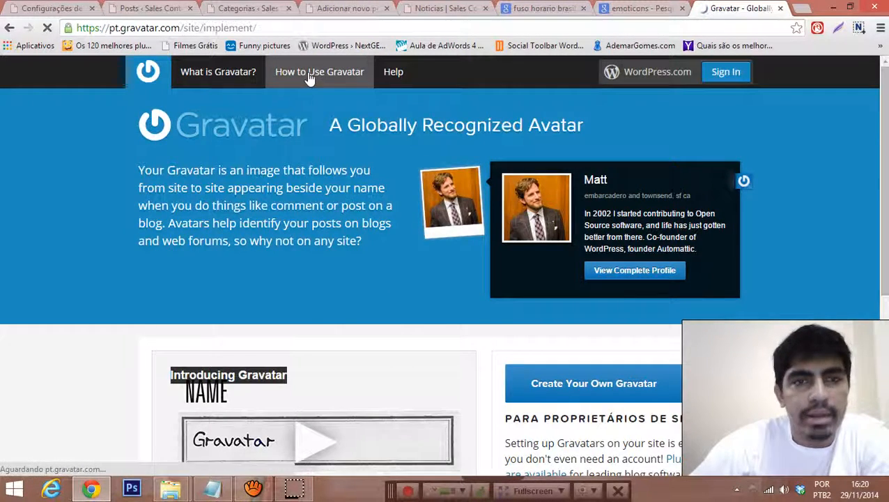
pyautogui.scroll(-6, 387, 160)
pyautogui.scroll(-3, 404, 175)
pyautogui.scroll(8, 446, 178)
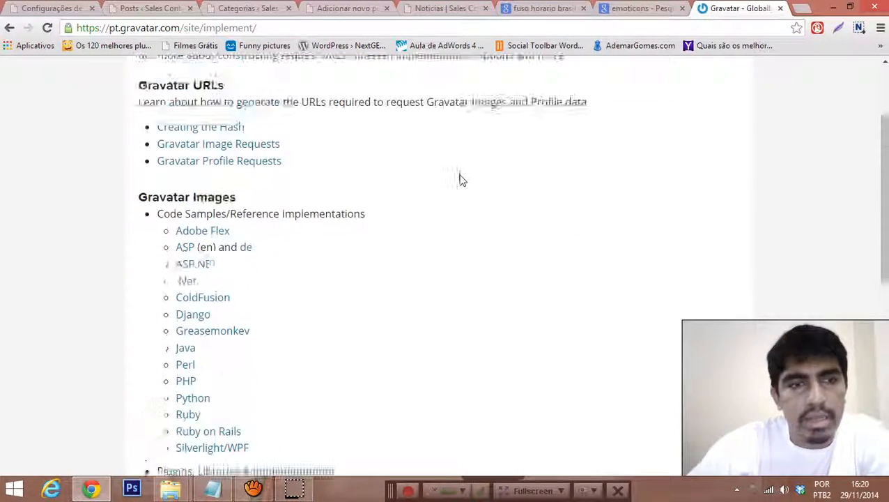
pyautogui.click(732, 73)
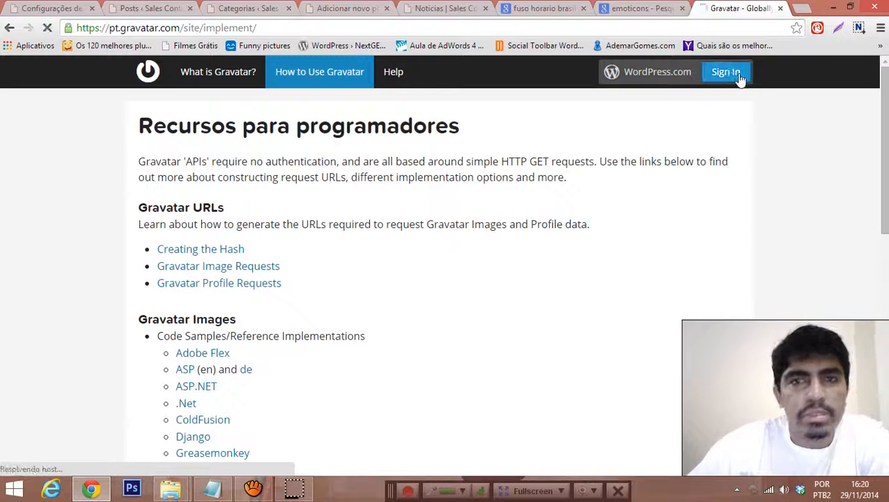
# Step: Return to the site's discussion settings and set the default avatar to Wavatar (Gerado), trying MonsterID (Gerado) along the way
pyautogui.click(127, 8)
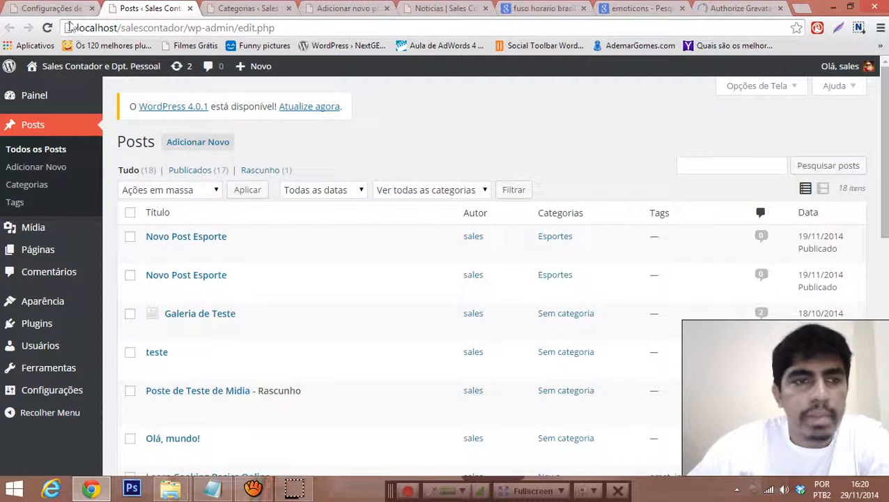
pyautogui.click(51, 9)
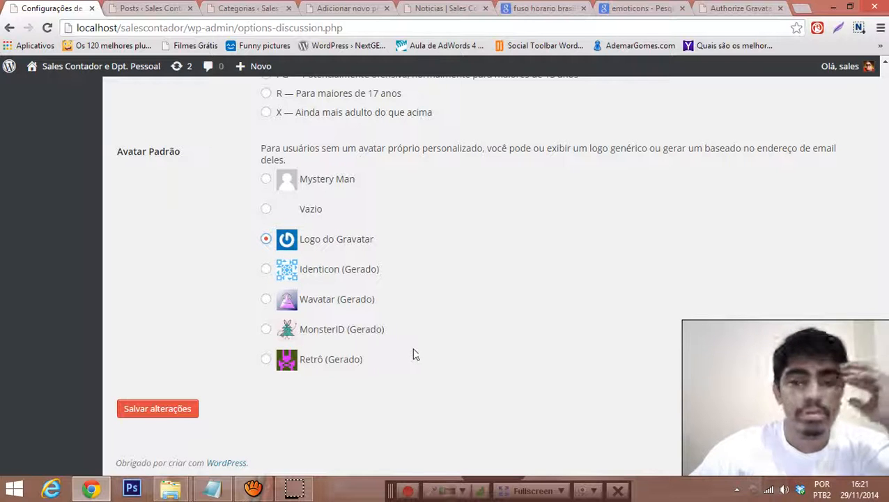
pyautogui.click(266, 301)
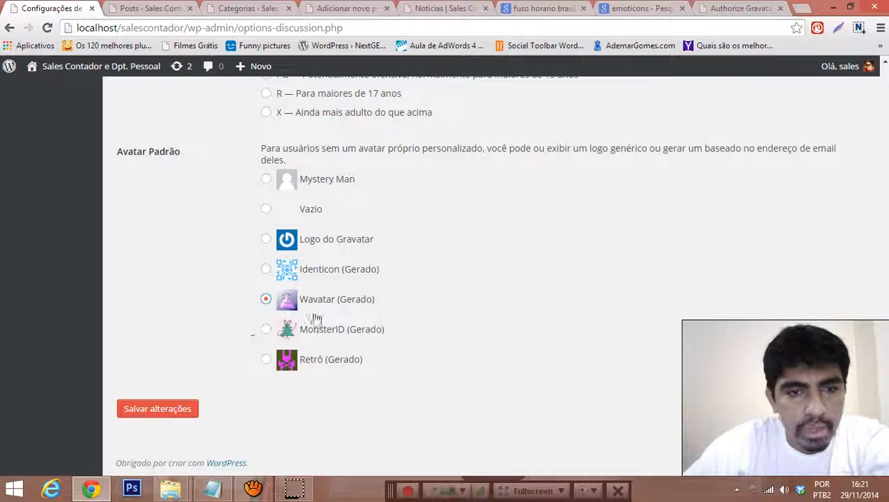
pyautogui.click(282, 334)
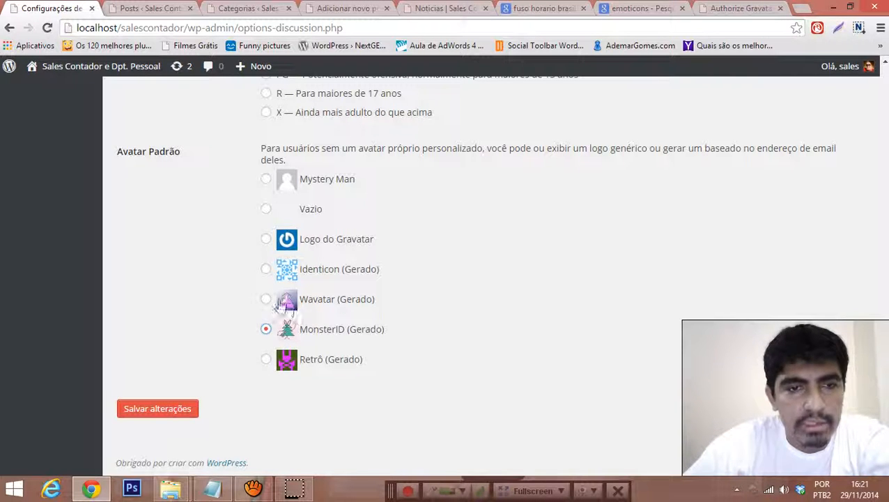
pyautogui.click(281, 303)
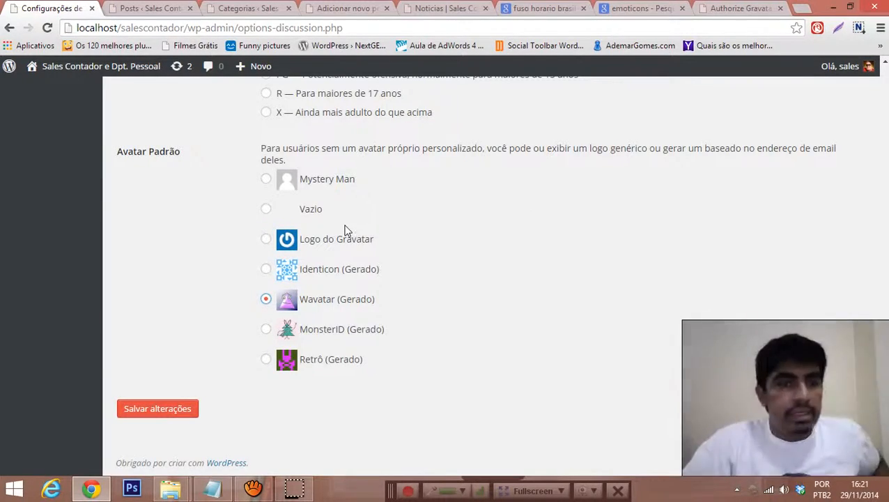
# Step: Review the comment, email notification and approval options in the discussion settings again
pyautogui.scroll(9, 348, 231)
pyautogui.scroll(6, 350, 201)
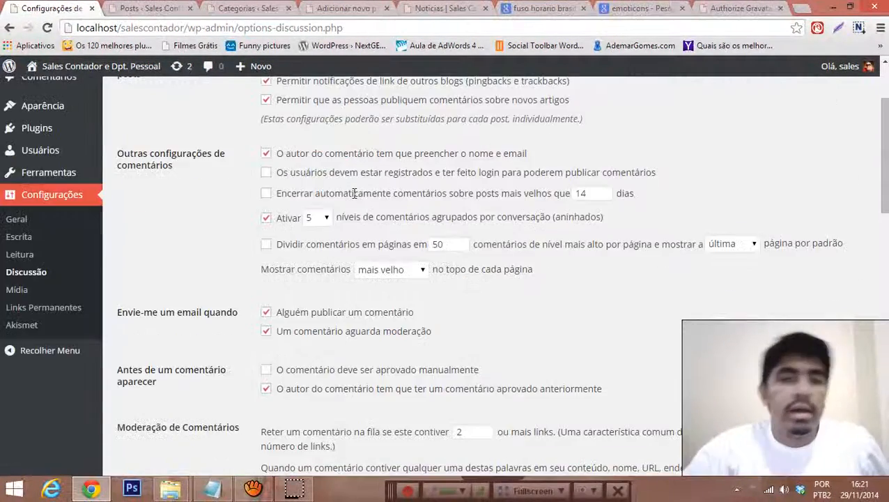
pyautogui.scroll(-3, 335, 192)
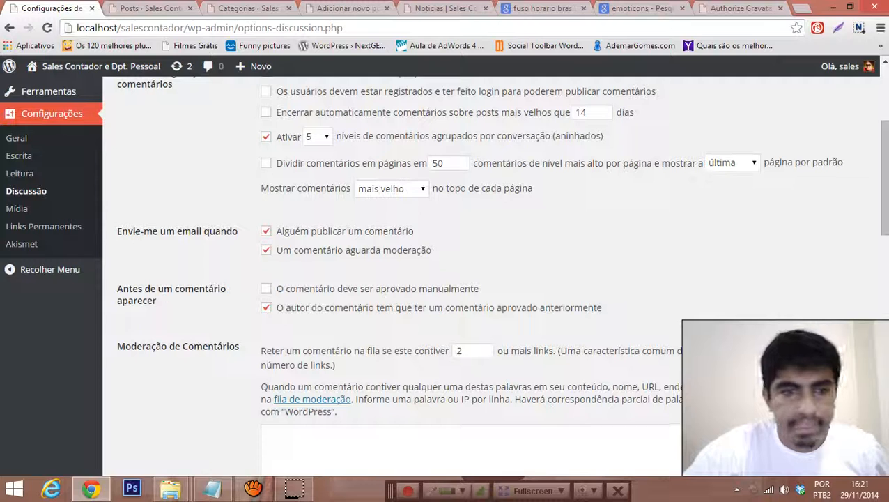
pyautogui.moveTo(299, 493)
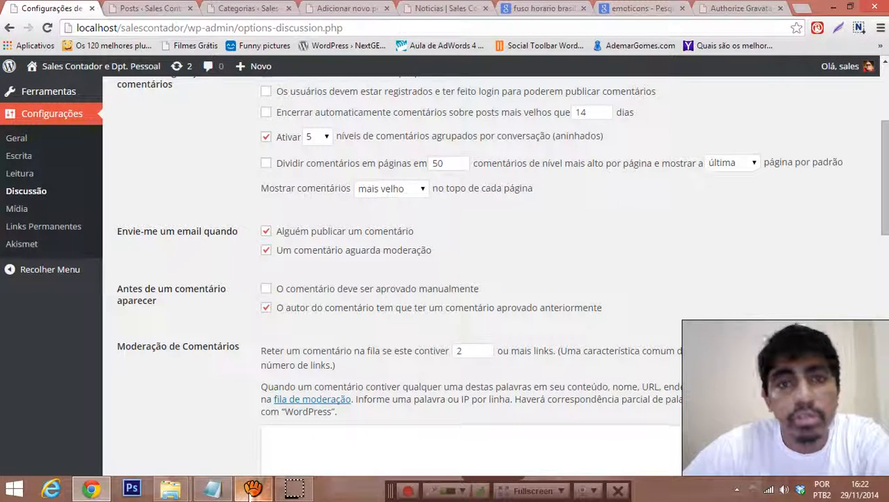
pyautogui.click(253, 490)
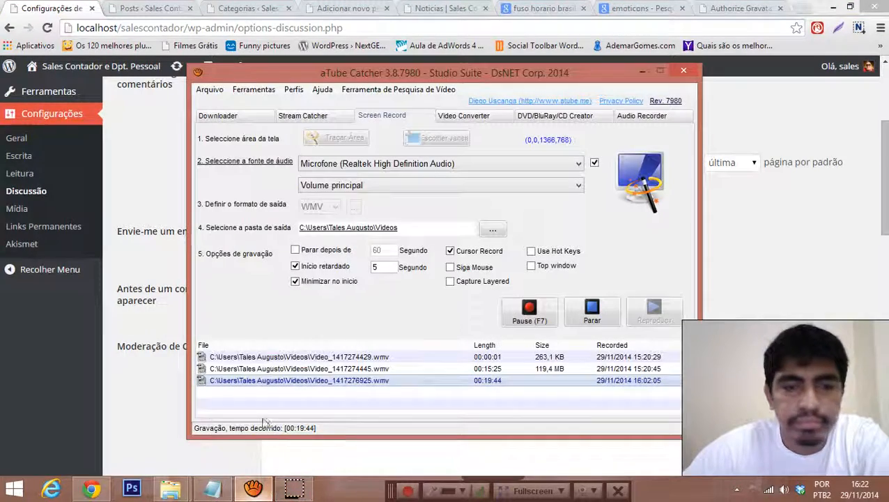